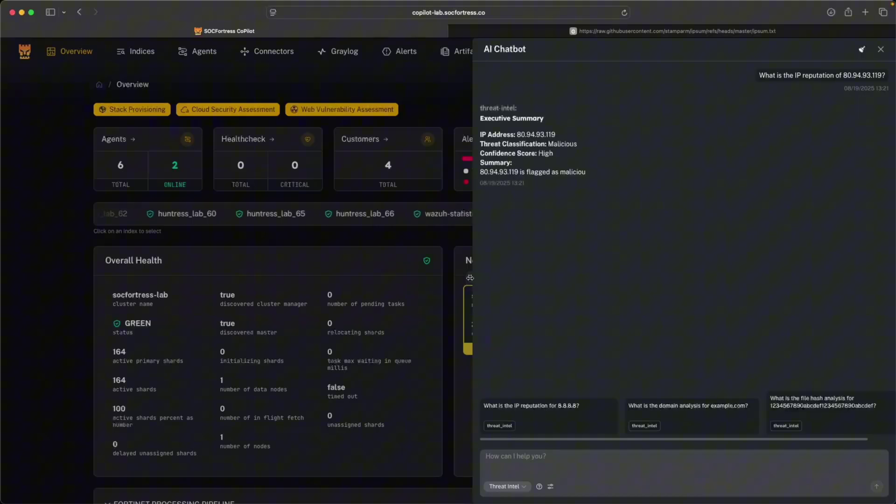
- Widen the AI Chatbot panel and scroll through the threat-intel report on IP 80.94.93.119
{"action": "left_click_drag", "start_coordinate": [473, 278], "coordinate": [313, 269]}
{"action": "scroll", "coordinate": [404, 302], "scroll_direction": "down", "scroll_amount": 2}
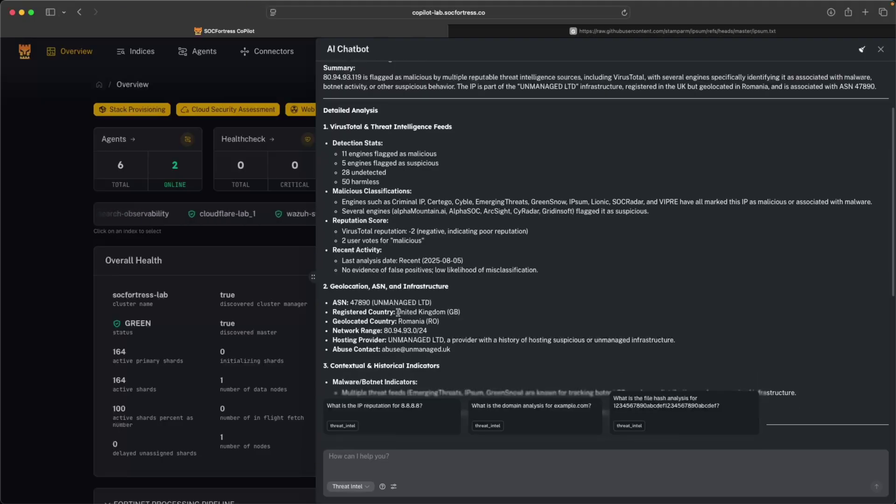
{"action": "left_click", "coordinate": [349, 486]}
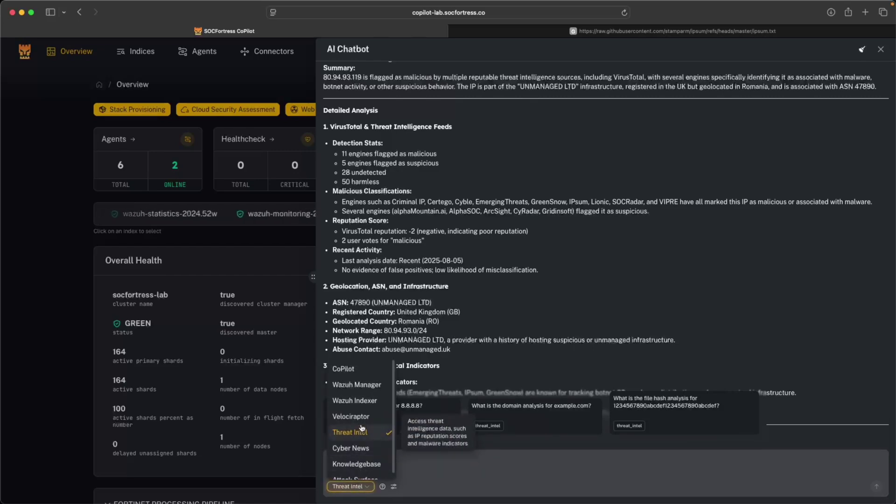
{"action": "scroll", "coordinate": [362, 427], "scroll_direction": "down", "scroll_amount": 1}
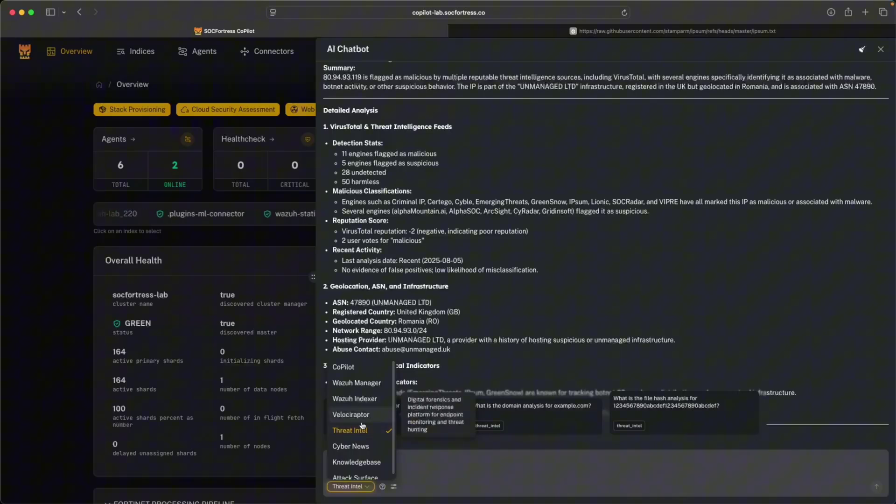
{"action": "scroll", "coordinate": [362, 425], "scroll_direction": "down", "scroll_amount": 1}
{"action": "left_click", "coordinate": [362, 423]}
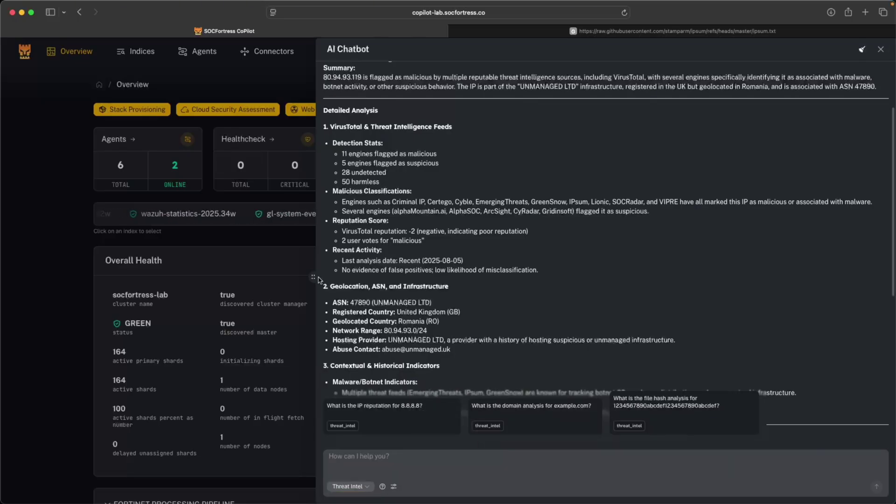
{"action": "left_click", "coordinate": [356, 487]}
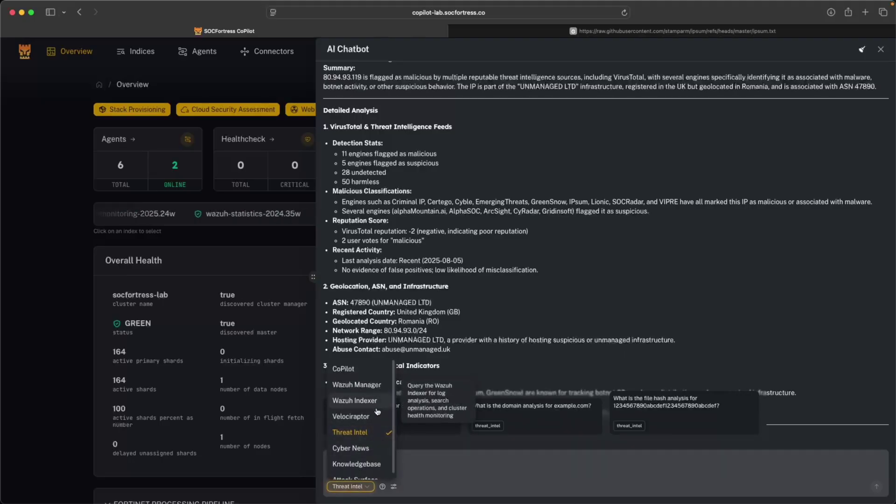
{"action": "scroll", "coordinate": [369, 451], "scroll_direction": "down", "scroll_amount": 1}
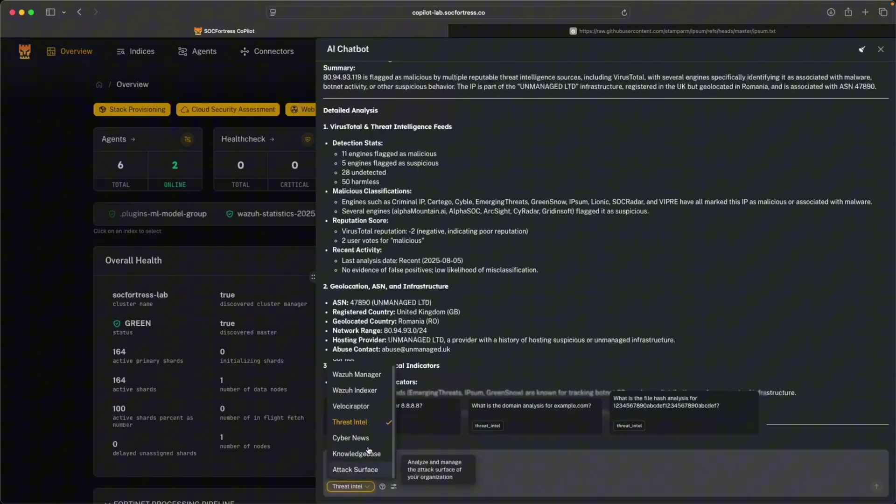
{"action": "scroll", "coordinate": [373, 415], "scroll_direction": "up", "scroll_amount": 1}
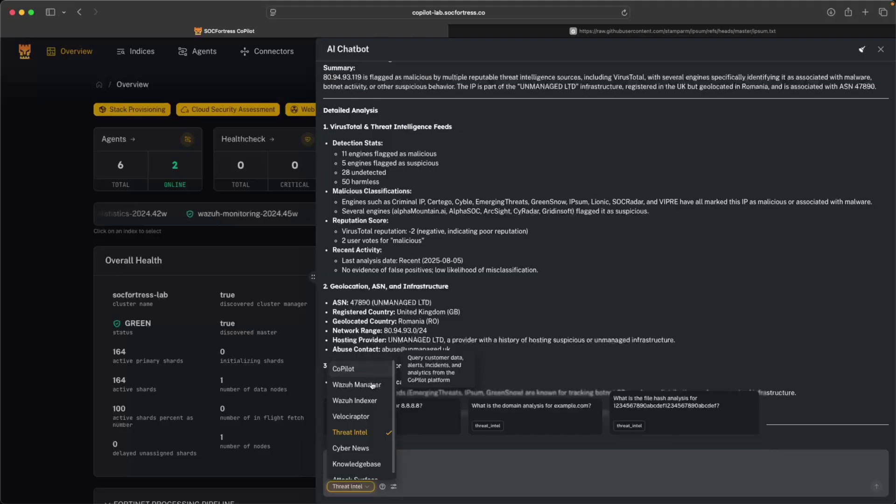
{"action": "scroll", "coordinate": [373, 416], "scroll_direction": "down", "scroll_amount": 1}
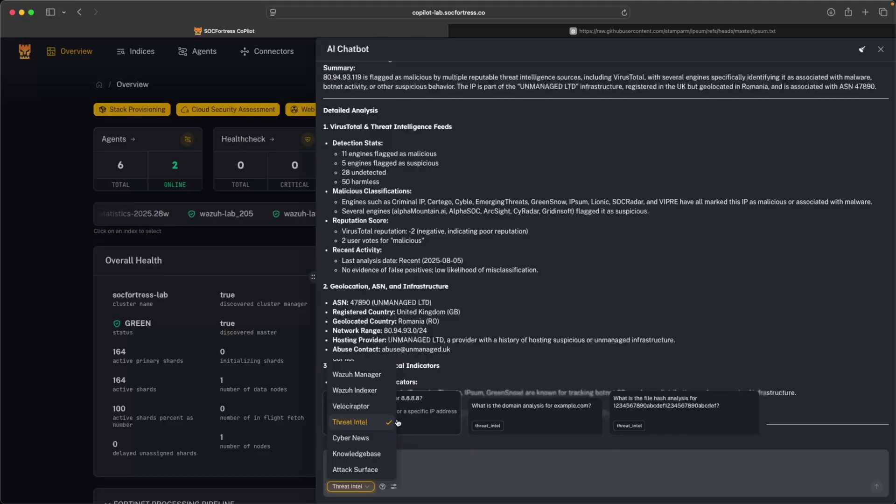
{"action": "left_click", "coordinate": [357, 428]}
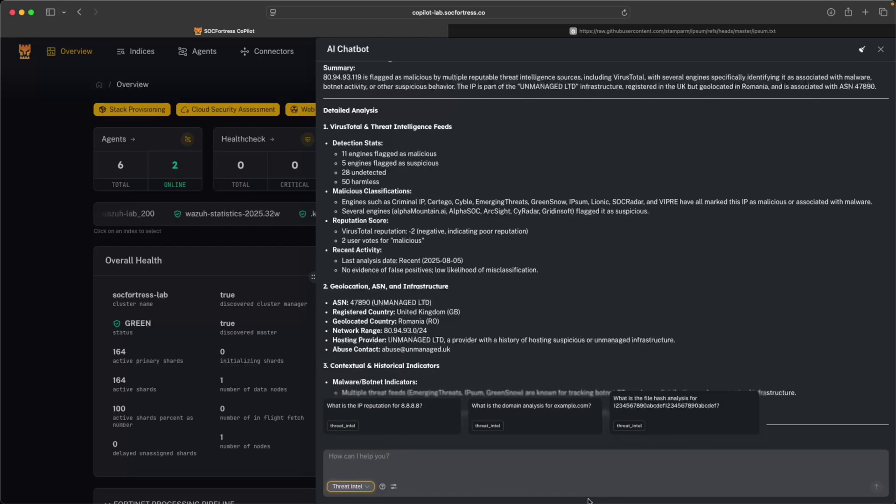
{"action": "scroll", "coordinate": [554, 416], "scroll_direction": "down", "scroll_amount": 1}
{"action": "scroll", "coordinate": [606, 234], "scroll_direction": "up", "scroll_amount": 5}
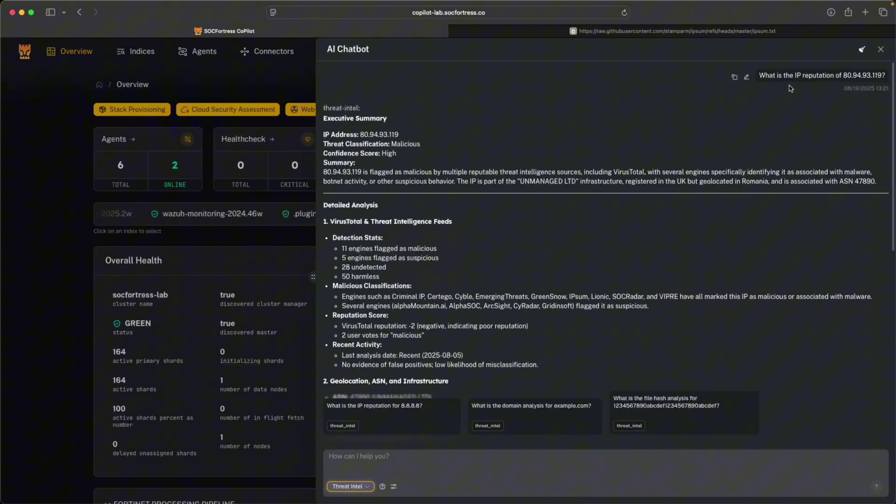
{"action": "left_click_drag", "start_coordinate": [844, 76], "coordinate": [883, 76]}
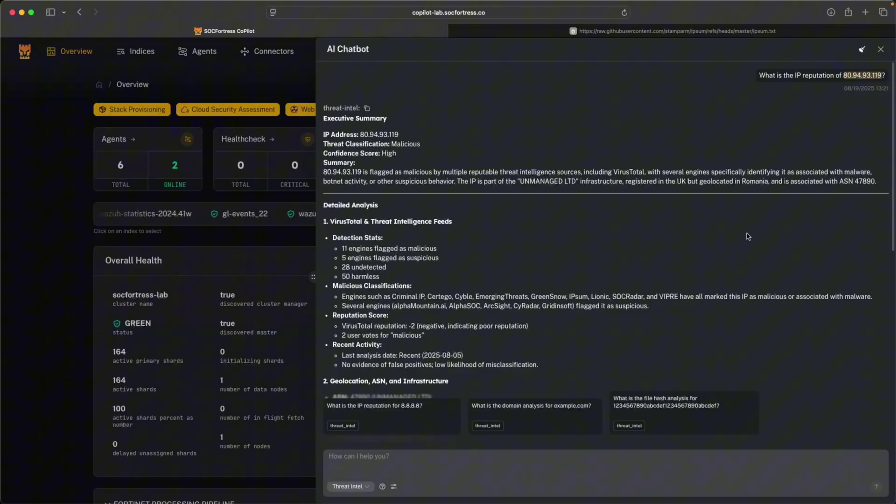
{"action": "scroll", "coordinate": [644, 344], "scroll_direction": "down", "scroll_amount": 1}
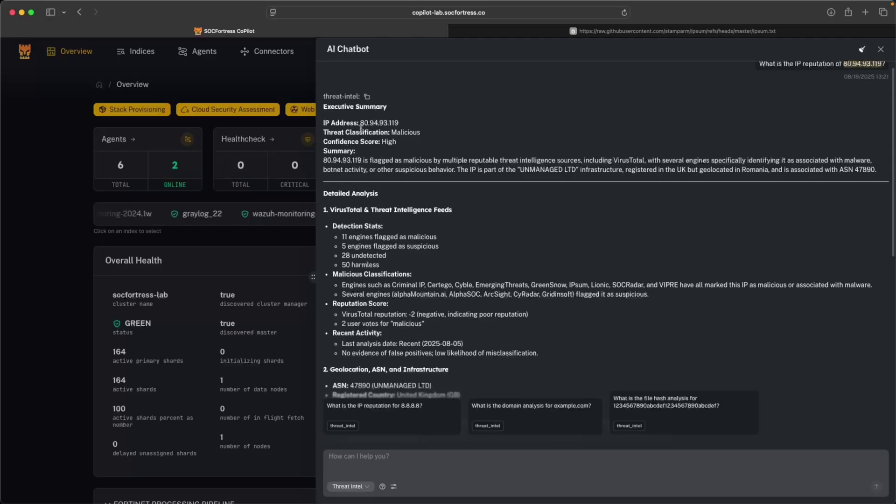
{"action": "left_click_drag", "start_coordinate": [360, 123], "coordinate": [401, 122]}
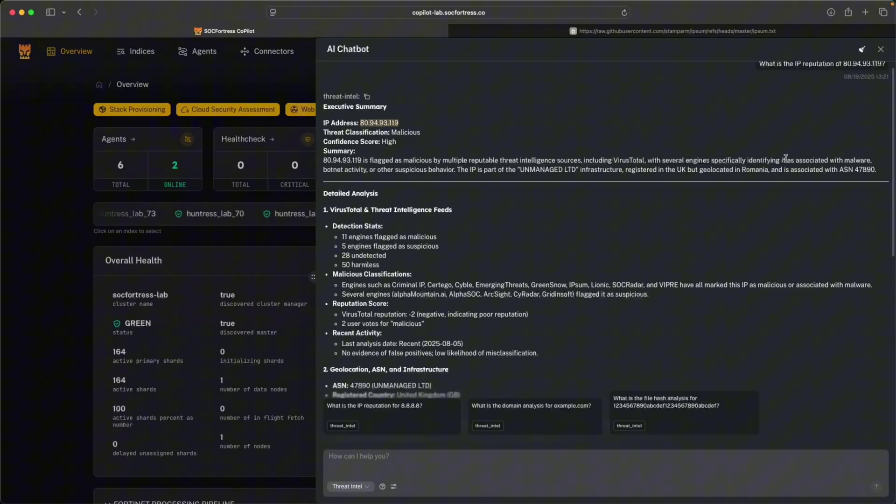
{"action": "left_click_drag", "start_coordinate": [776, 160], "coordinate": [871, 161]}
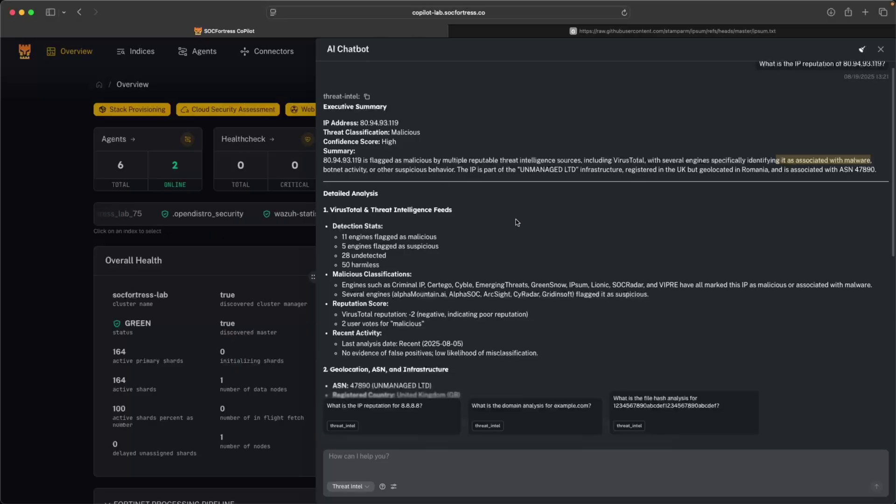
- Ask the Threat Intel chatbot what analysis it can give about the domain socfortress.co
{"action": "scroll", "coordinate": [517, 219], "scroll_direction": "down", "scroll_amount": 10}
{"action": "left_click", "coordinate": [442, 471]}
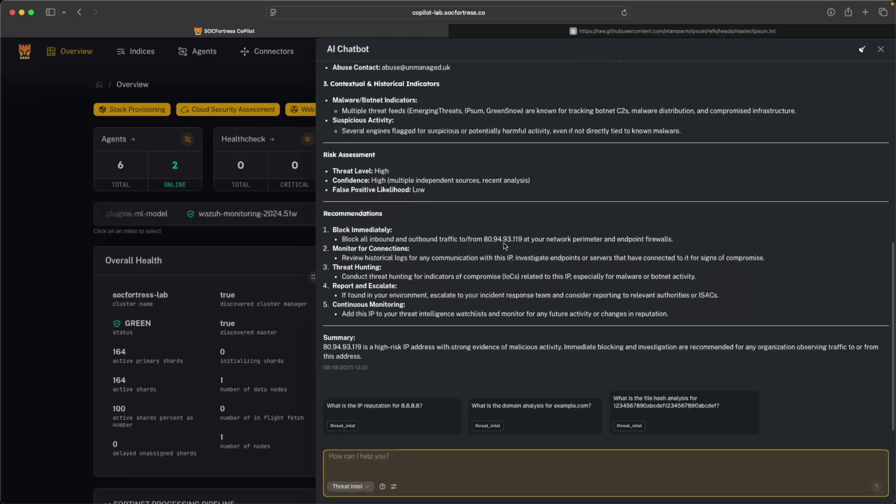
{"action": "type", "text": "What"}
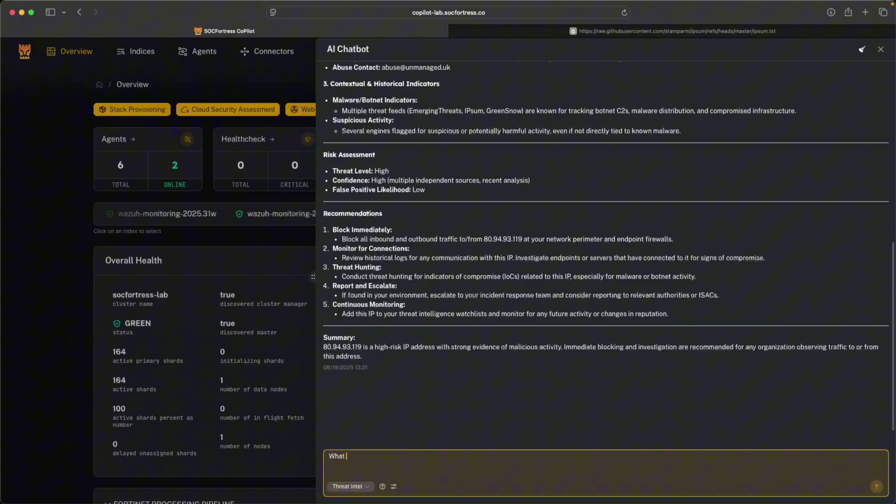
{"action": "type", "text": " analysis can you"}
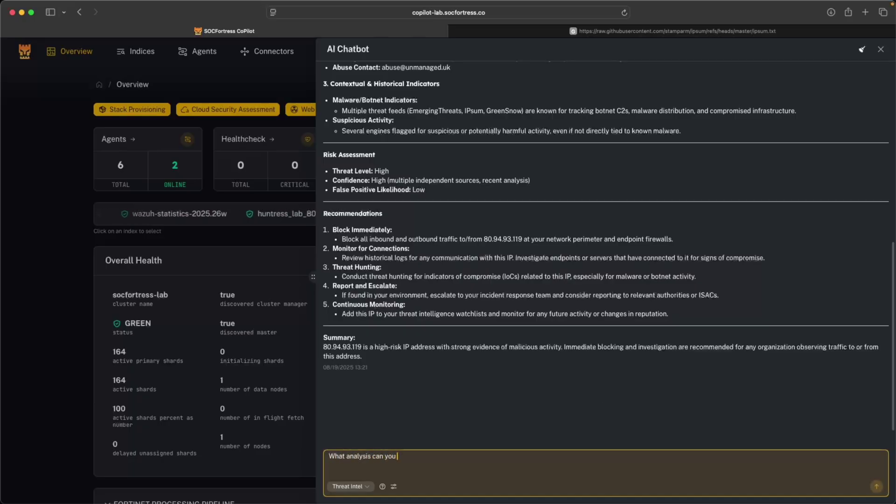
{"action": "type", "text": " give about the "}
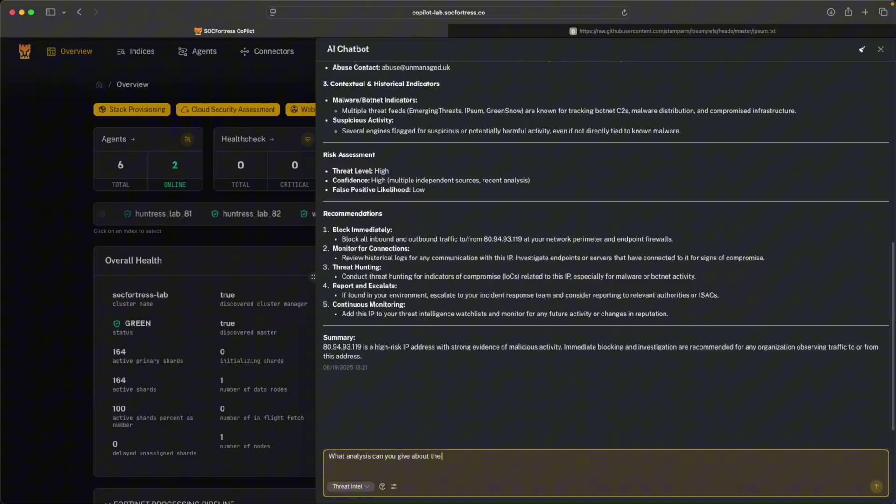
{"action": "type", "text": "domain name"}
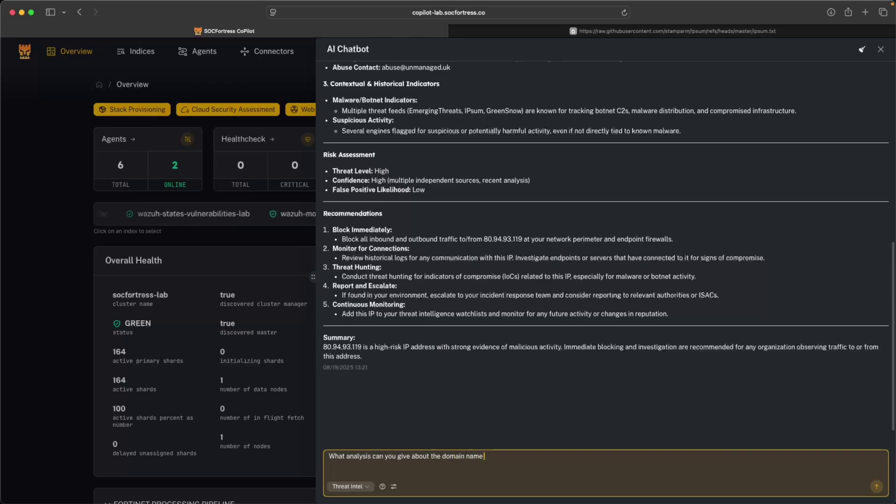
{"action": "type", "text": " eocfortrte"}
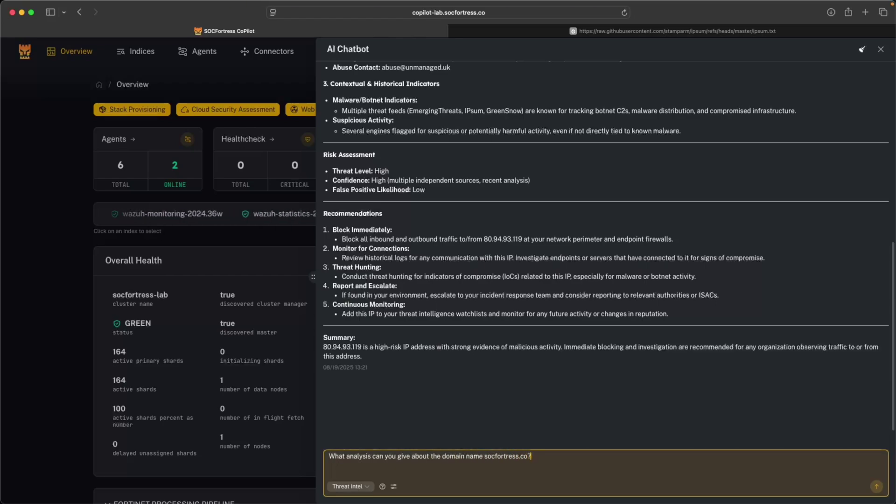
{"action": "left_click", "coordinate": [876, 486]}
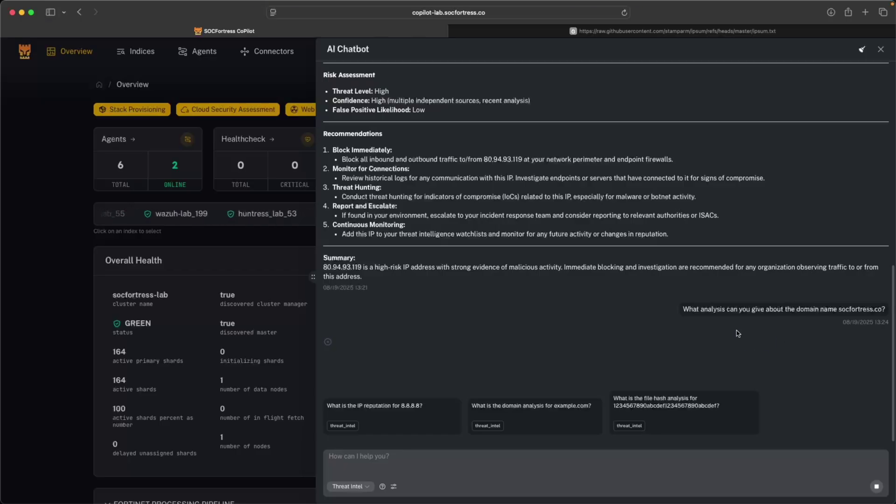
- Highlight the queried domain socfortress.co and its registrar GoDaddy.com, LLC in the reply
{"action": "mouse_move", "coordinate": [689, 327]}
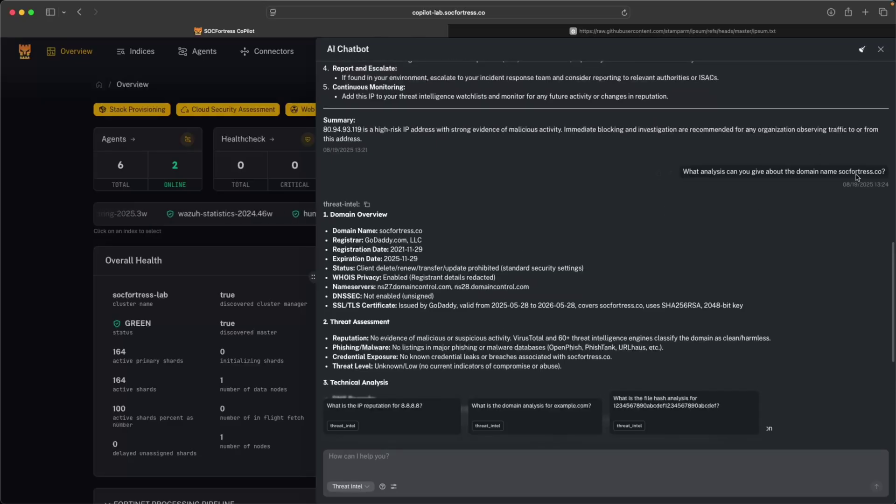
{"action": "left_click_drag", "start_coordinate": [839, 172], "coordinate": [881, 171]}
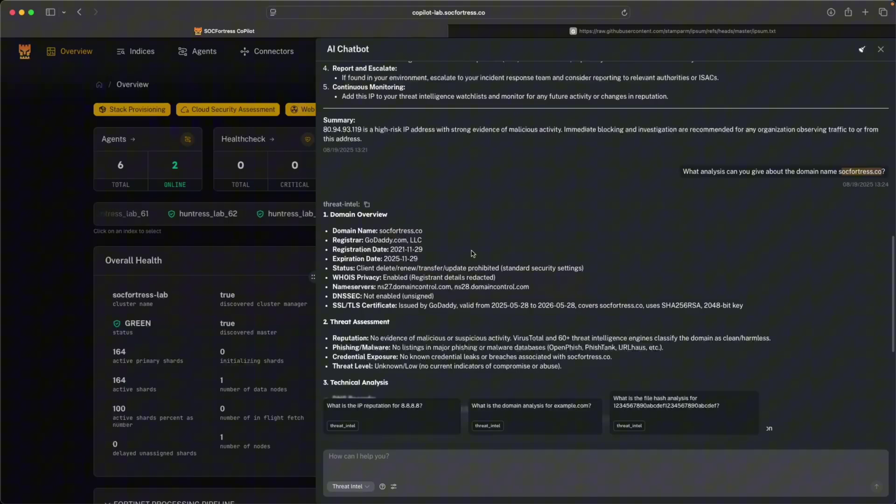
{"action": "scroll", "coordinate": [360, 247], "scroll_direction": "down", "scroll_amount": 7}
{"action": "scroll", "coordinate": [388, 235], "scroll_direction": "up", "scroll_amount": 6}
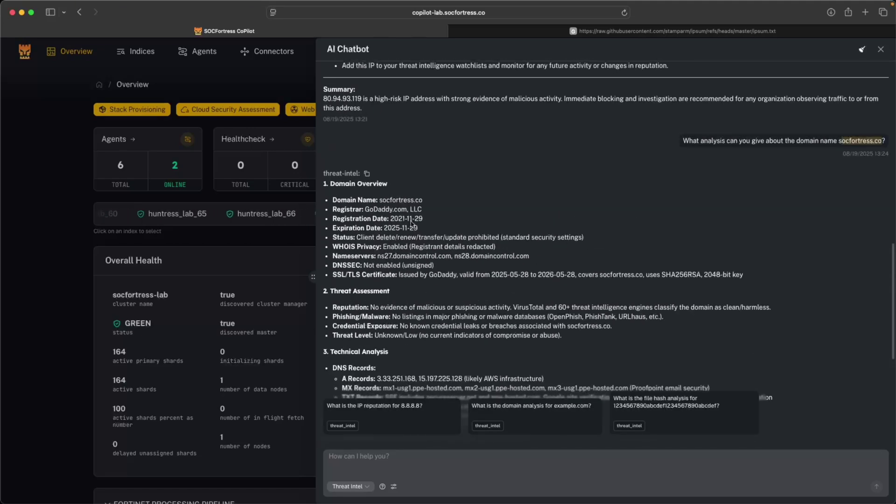
{"action": "left_click_drag", "start_coordinate": [364, 209], "coordinate": [429, 218]}
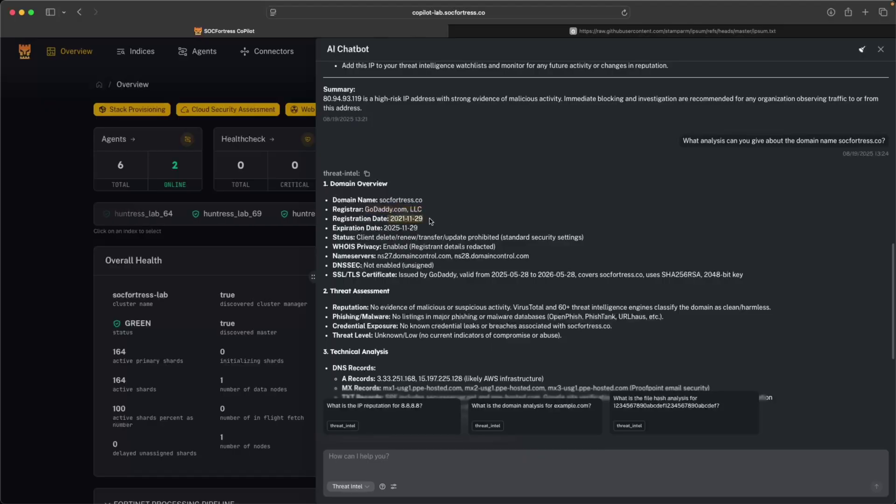
- Highlight the domain's listed nameservers and the professionally managed, low-risk verdict
{"action": "scroll", "coordinate": [489, 240], "scroll_direction": "down", "scroll_amount": 3}
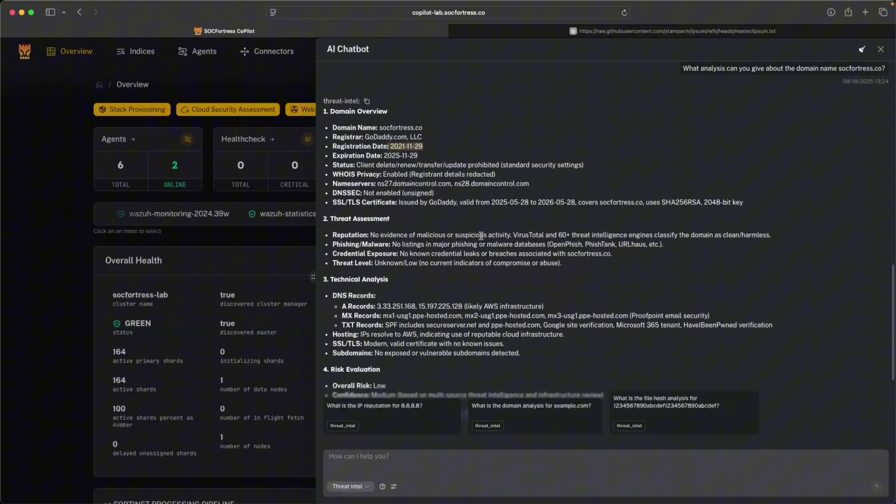
{"action": "scroll", "coordinate": [481, 239], "scroll_direction": "up", "scroll_amount": 2}
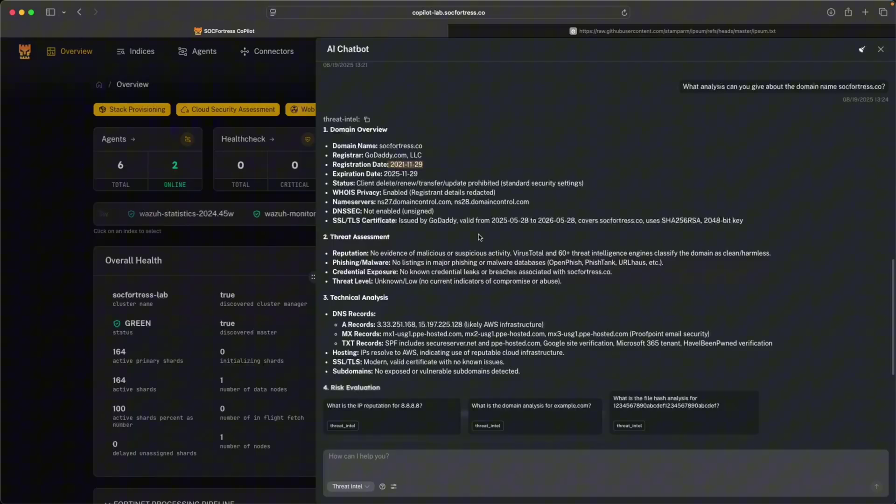
{"action": "left_click_drag", "start_coordinate": [359, 194], "coordinate": [506, 193]}
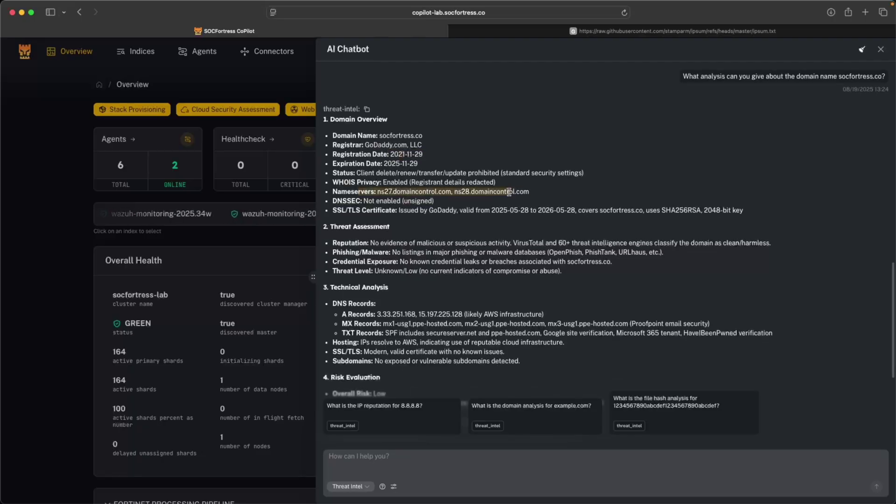
{"action": "scroll", "coordinate": [557, 211], "scroll_direction": "down", "scroll_amount": 3}
{"action": "scroll", "coordinate": [451, 187], "scroll_direction": "down", "scroll_amount": 1}
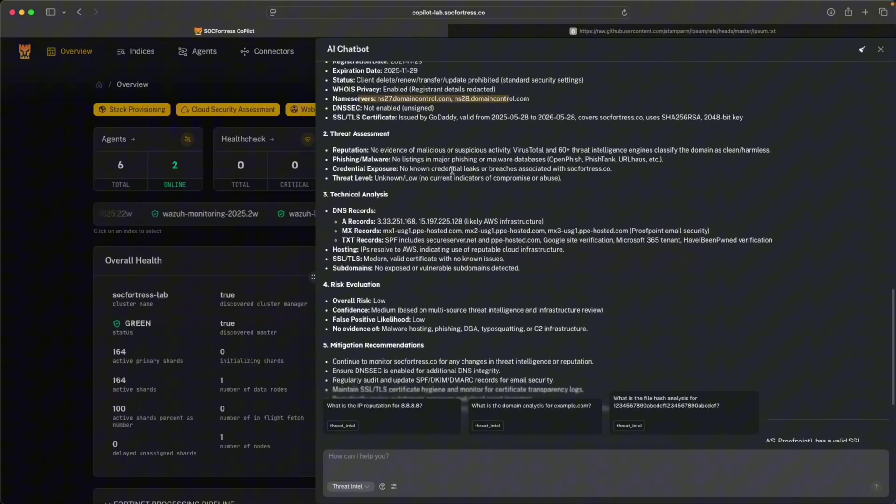
{"action": "scroll", "coordinate": [450, 189], "scroll_direction": "down", "scroll_amount": 4}
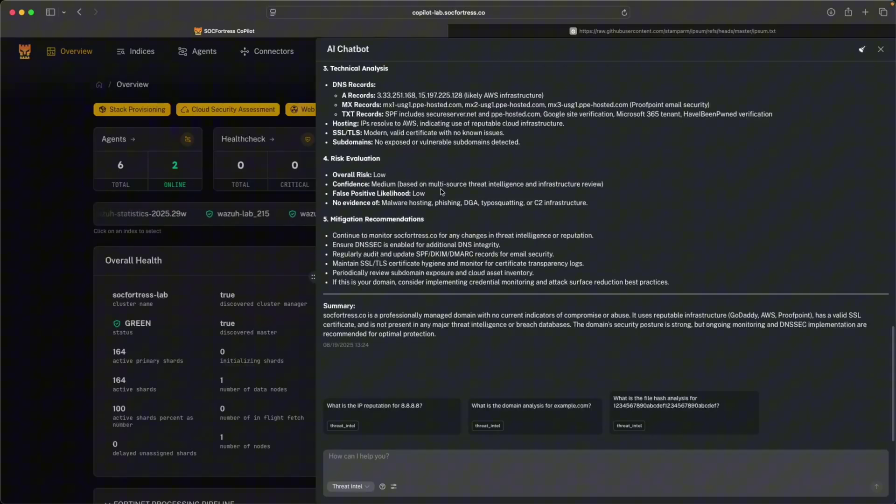
{"action": "left_click_drag", "start_coordinate": [343, 315], "coordinate": [486, 315]}
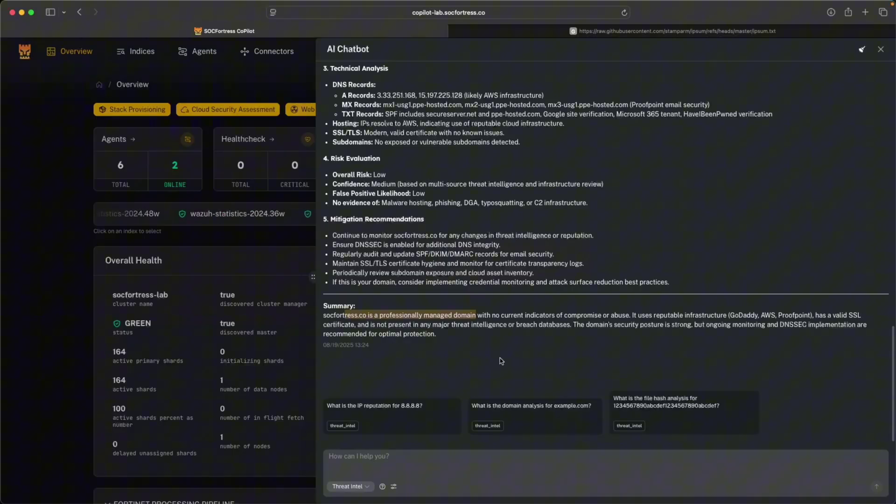
- Switch the chatbot to Cyber News and submit the 'What are the latest cyber threat headlines?' suggestion
{"action": "left_click", "coordinate": [350, 486]}
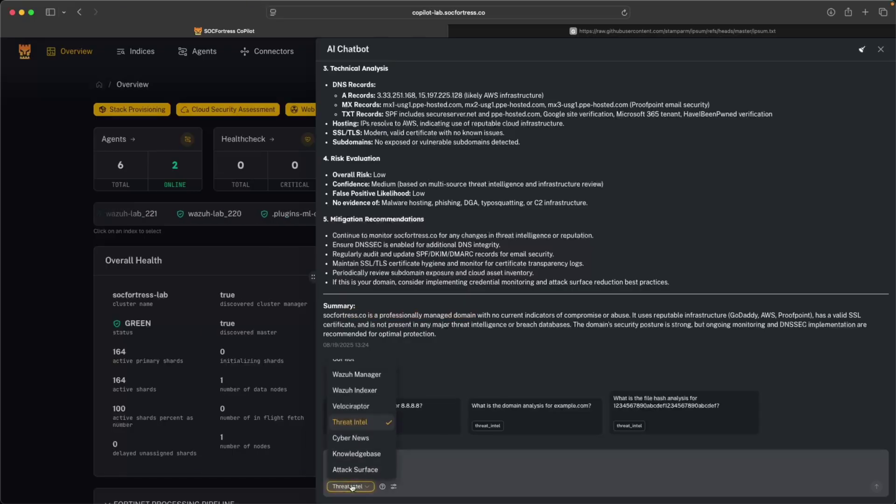
{"action": "left_click", "coordinate": [374, 439]}
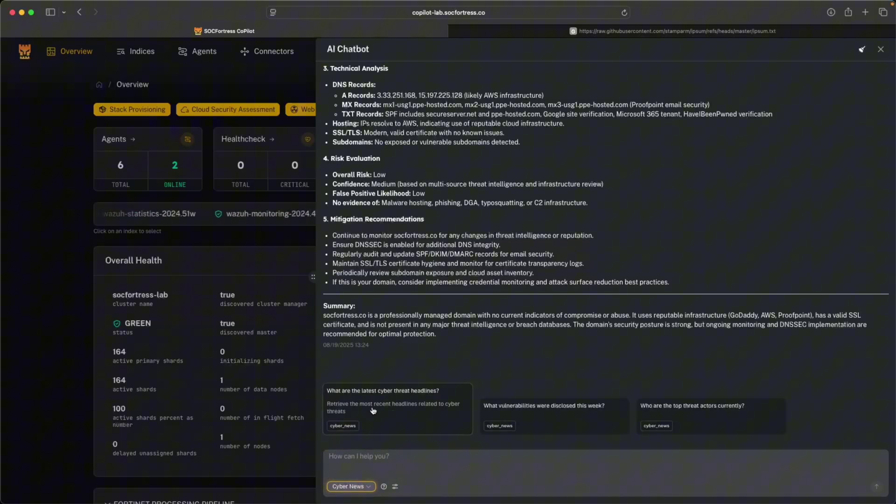
{"action": "left_click", "coordinate": [409, 407]}
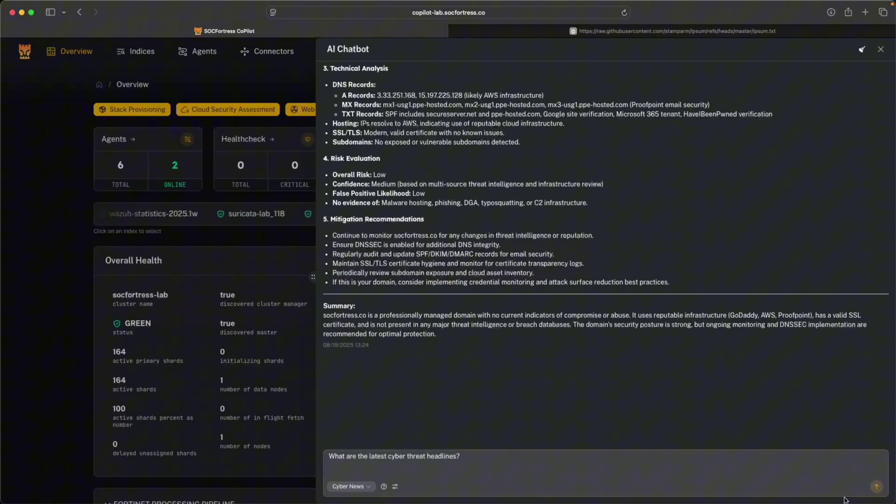
{"action": "left_click", "coordinate": [877, 487]}
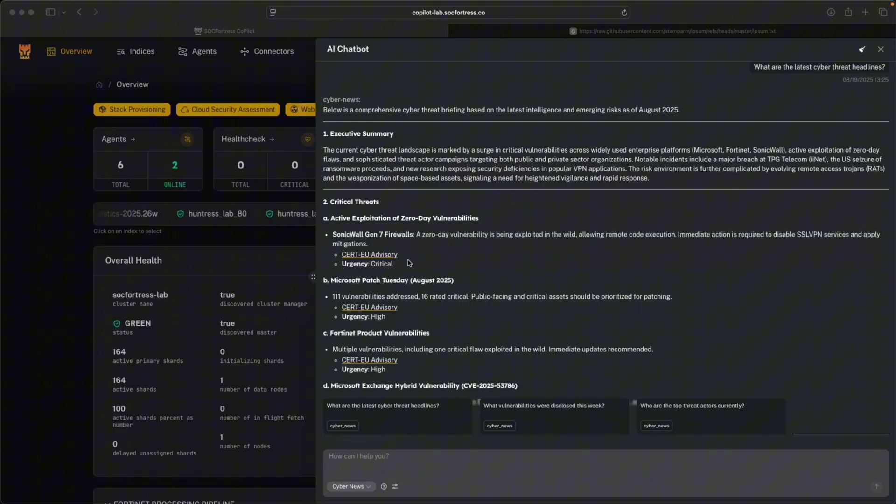
- Scroll the August 2025 threat briefing down to the Strategic Threats section
{"action": "scroll", "coordinate": [488, 307], "scroll_direction": "down", "scroll_amount": 1}
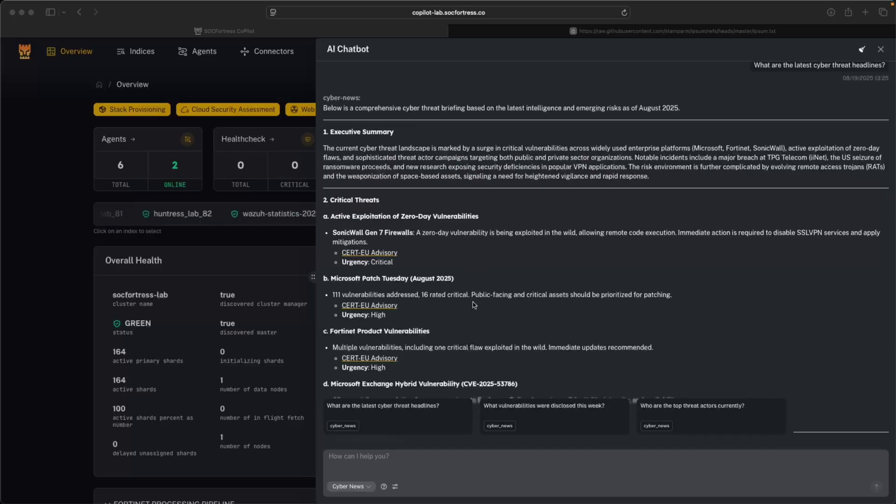
{"action": "scroll", "coordinate": [437, 303], "scroll_direction": "down", "scroll_amount": 1}
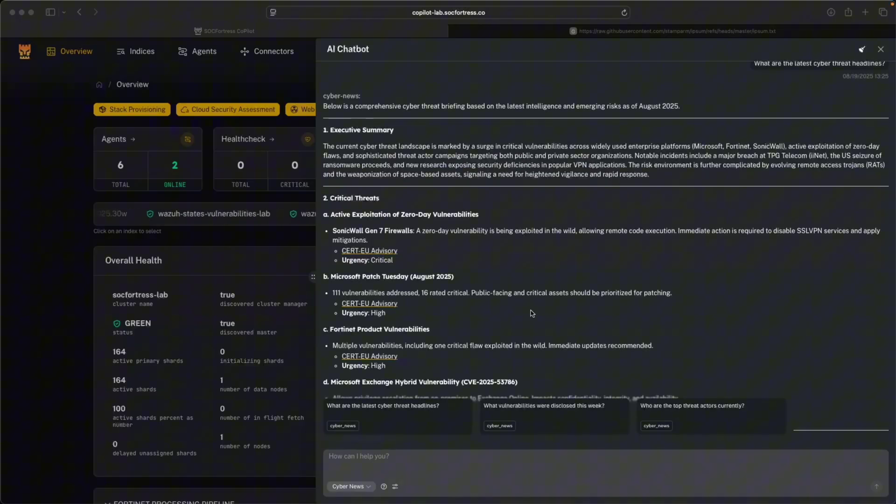
{"action": "scroll", "coordinate": [532, 313], "scroll_direction": "down", "scroll_amount": 2}
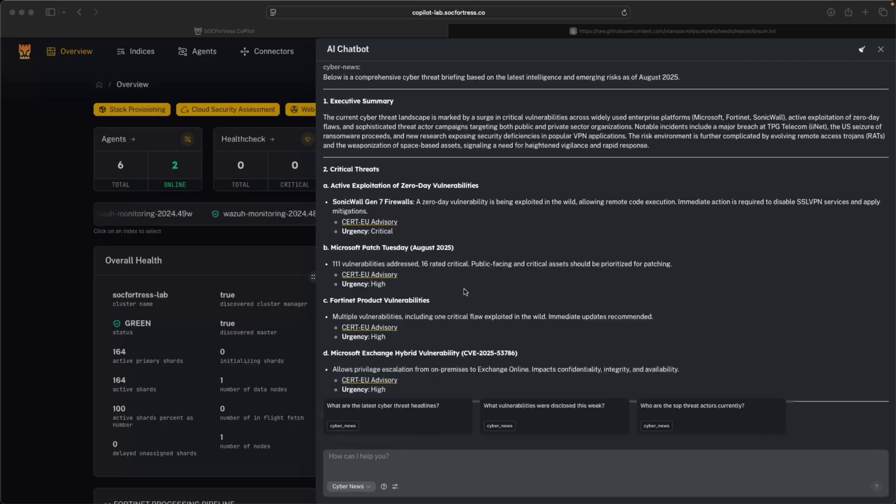
{"action": "scroll", "coordinate": [465, 292], "scroll_direction": "down", "scroll_amount": 2}
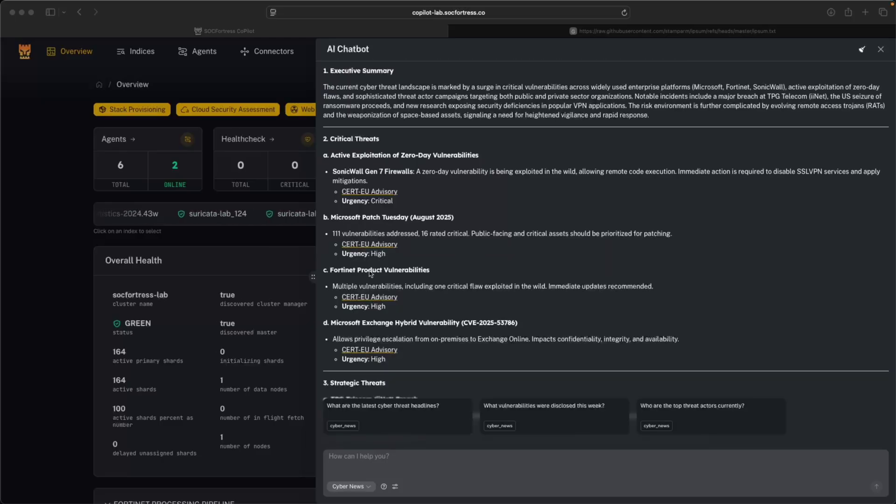
{"action": "scroll", "coordinate": [341, 273], "scroll_direction": "down", "scroll_amount": 1}
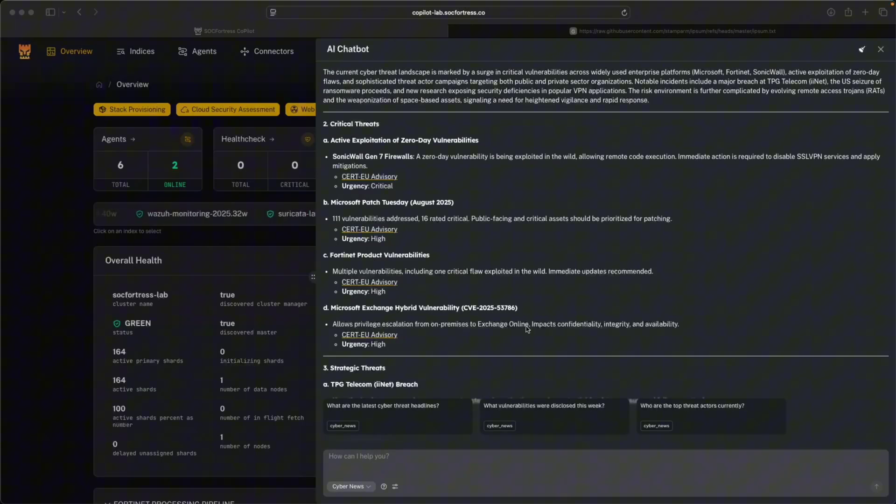
{"action": "scroll", "coordinate": [517, 329], "scroll_direction": "down", "scroll_amount": 2}
{"action": "scroll", "coordinate": [504, 312], "scroll_direction": "down", "scroll_amount": 5}
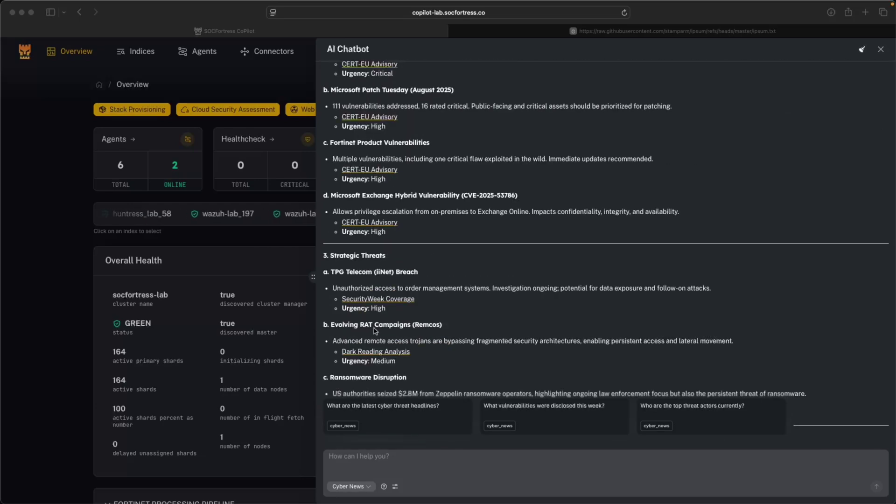
{"action": "scroll", "coordinate": [467, 354], "scroll_direction": "down", "scroll_amount": 1}
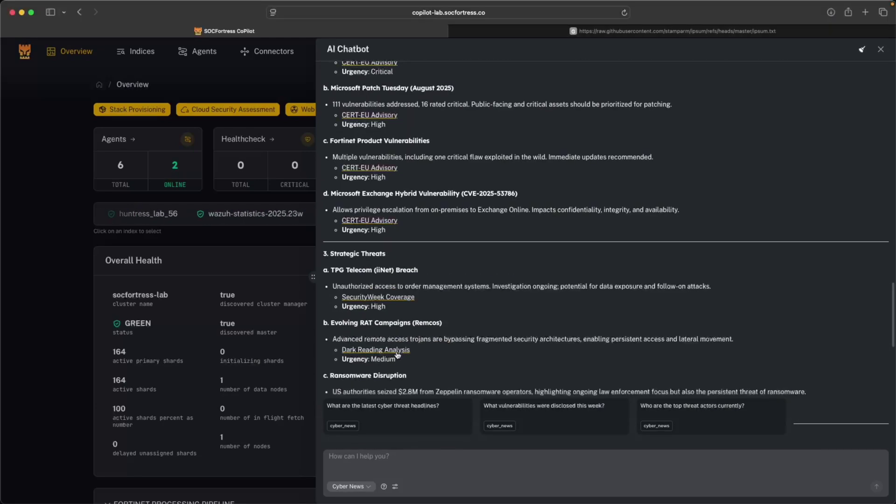
- Open the Dark Reading Analysis link on evolving RATs in a new tab and read the article
{"action": "right_click", "coordinate": [397, 351]}
{"action": "left_click", "coordinate": [411, 360]}
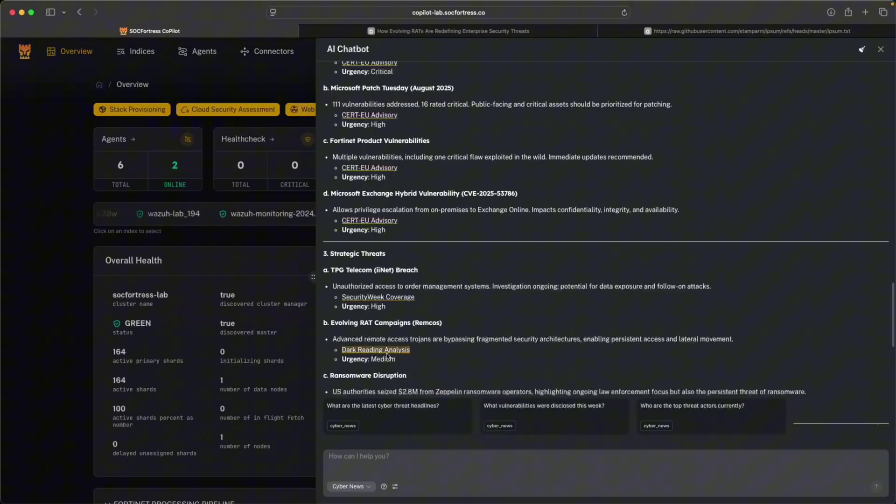
{"action": "left_click", "coordinate": [458, 33]}
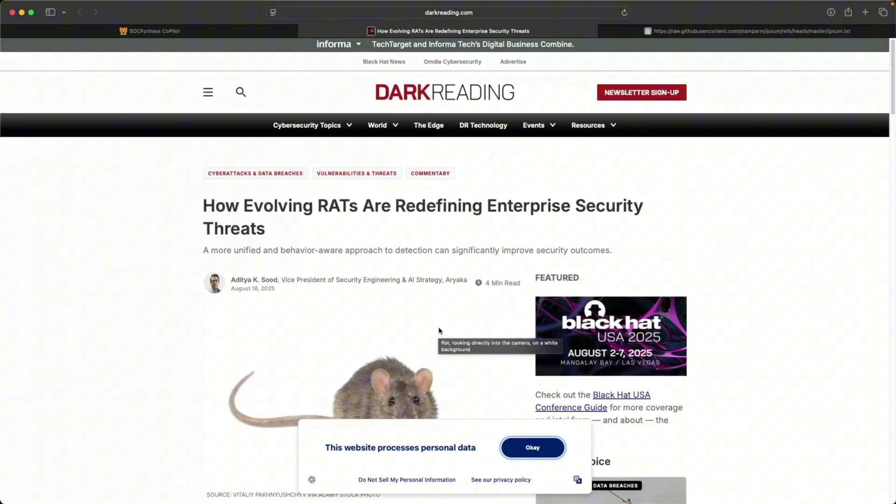
{"action": "scroll", "coordinate": [278, 269], "scroll_direction": "down", "scroll_amount": 1}
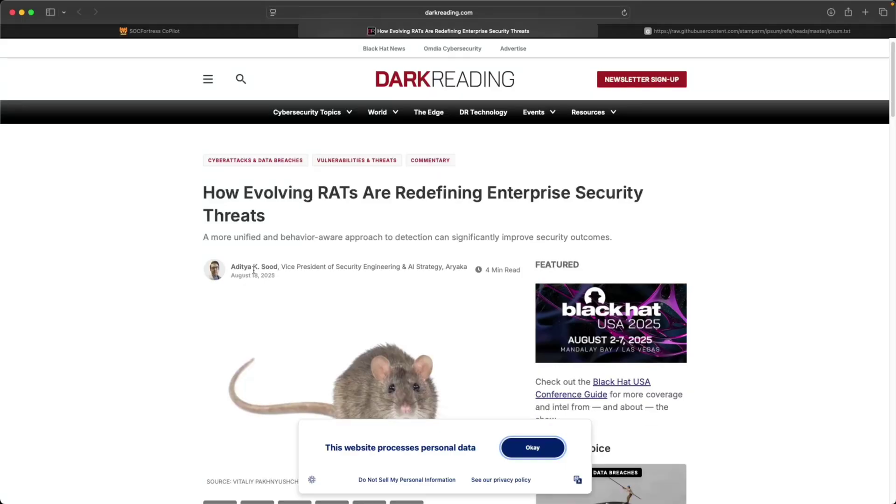
{"action": "scroll", "coordinate": [328, 227], "scroll_direction": "down", "scroll_amount": 10}
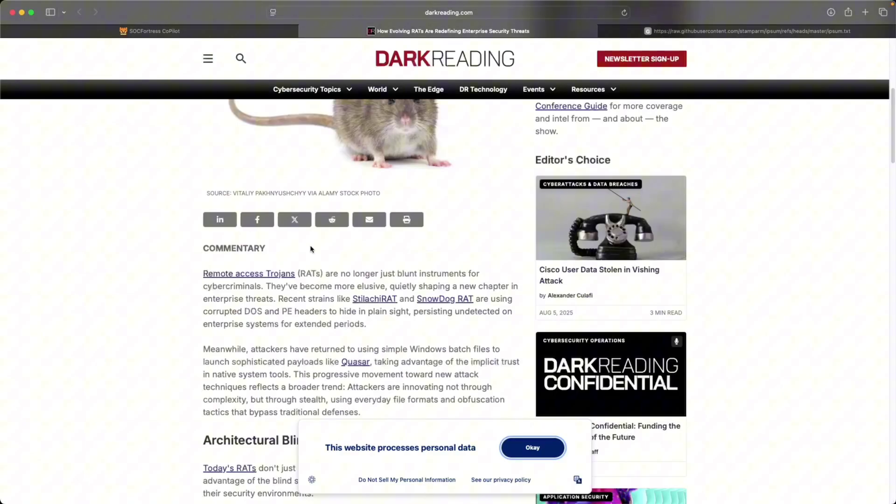
{"action": "scroll", "coordinate": [359, 284], "scroll_direction": "down", "scroll_amount": 20}
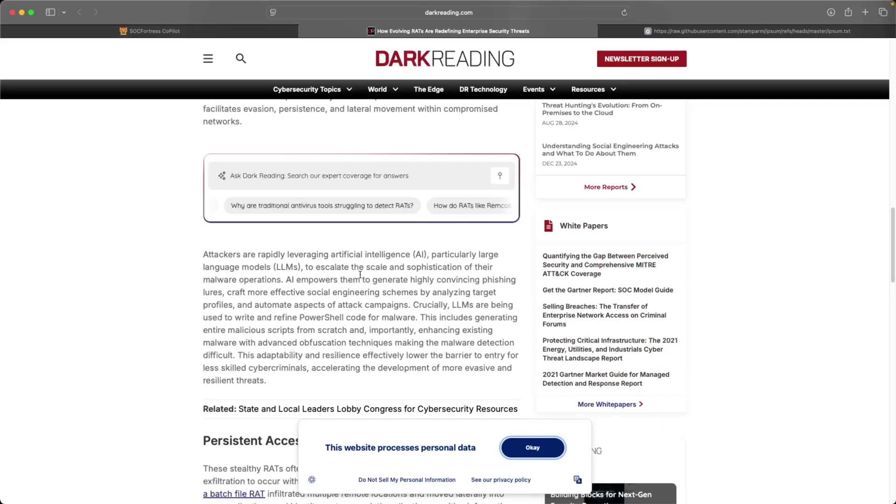
{"action": "scroll", "coordinate": [350, 290], "scroll_direction": "down", "scroll_amount": 10}
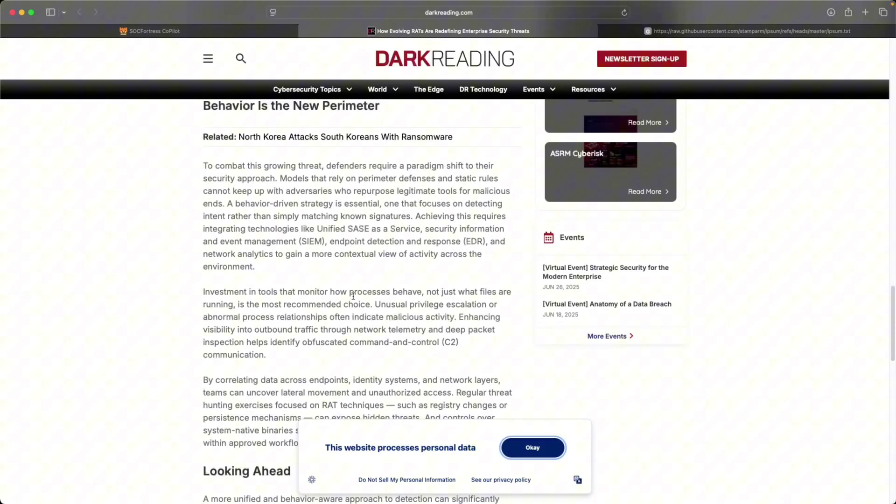
- Back in CoPilot, type 'What can you tell me about the latest Sharepoint vulnerability?' into the chat
{"action": "left_click", "coordinate": [233, 32]}
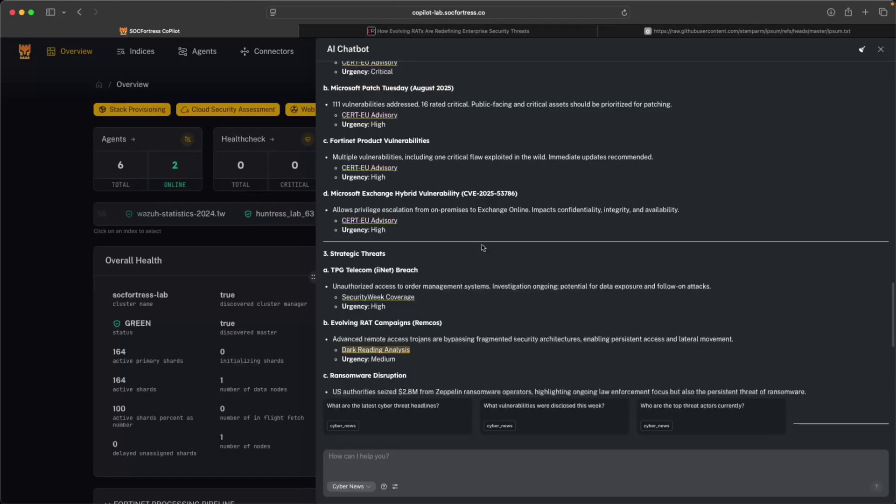
{"action": "left_click", "coordinate": [430, 451]}
{"action": "scroll", "coordinate": [425, 345], "scroll_direction": "down", "scroll_amount": 2}
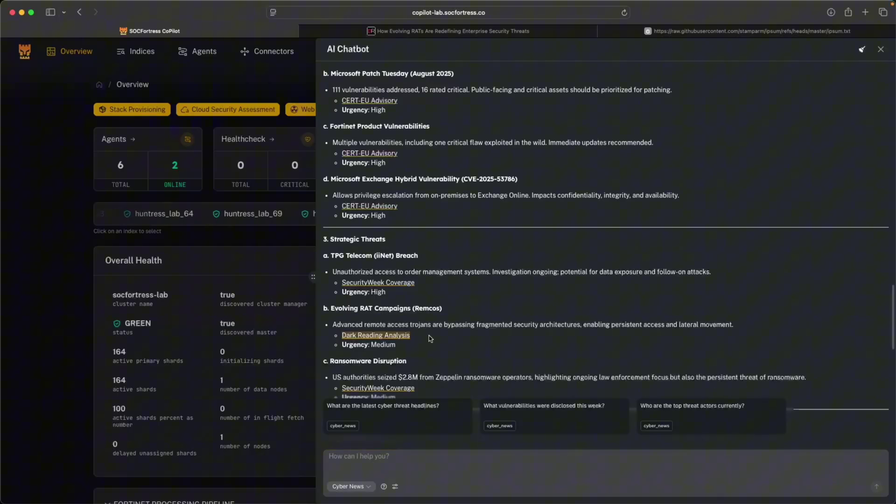
{"action": "scroll", "coordinate": [428, 336], "scroll_direction": "down", "scroll_amount": 10}
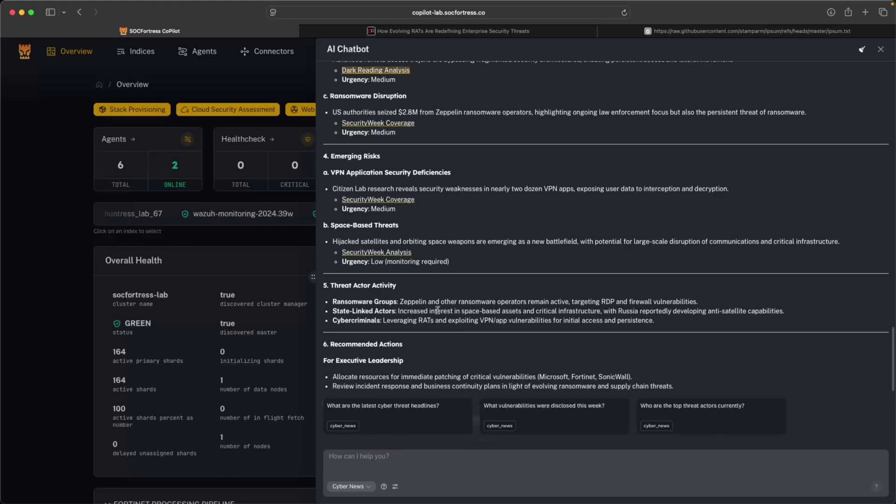
{"action": "scroll", "coordinate": [436, 313], "scroll_direction": "down", "scroll_amount": 4}
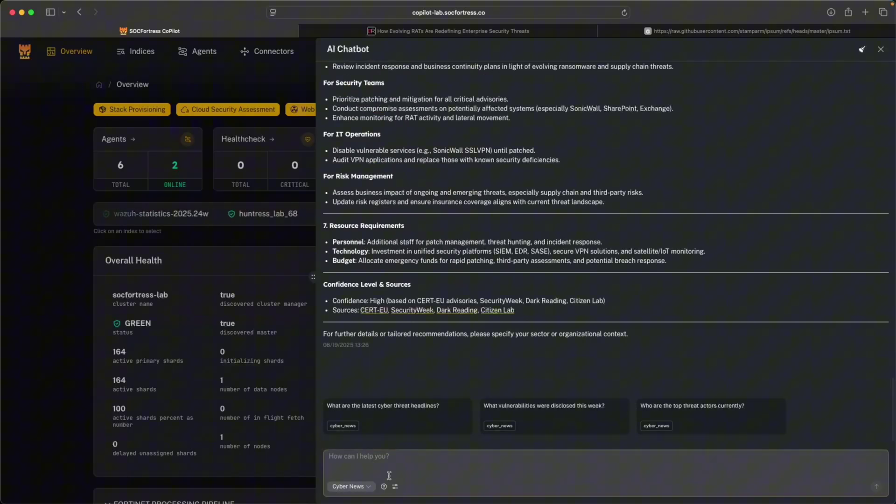
{"action": "left_click", "coordinate": [401, 464]}
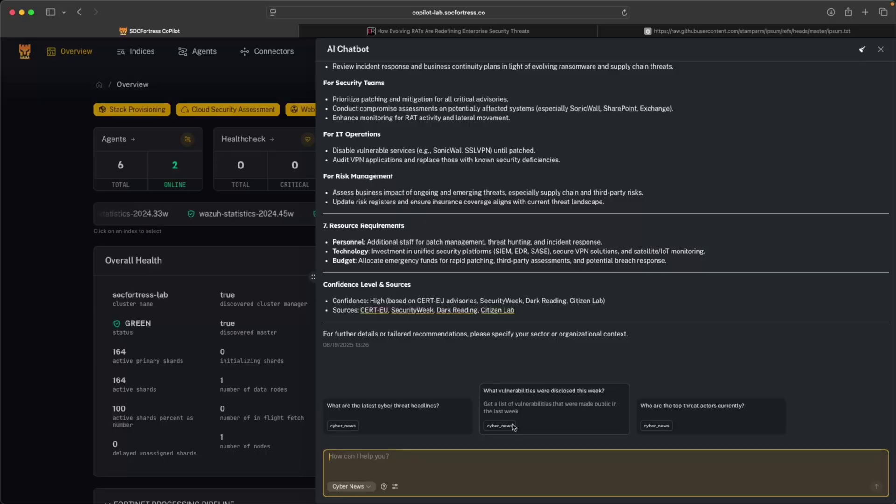
{"action": "type", "text": "What can you tell"}
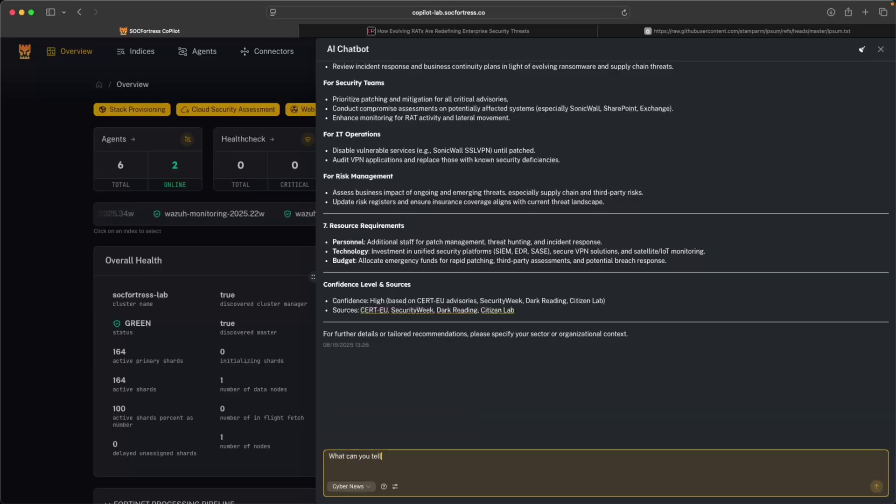
{"action": "type", "text": " me about the latest Sharepoint"}
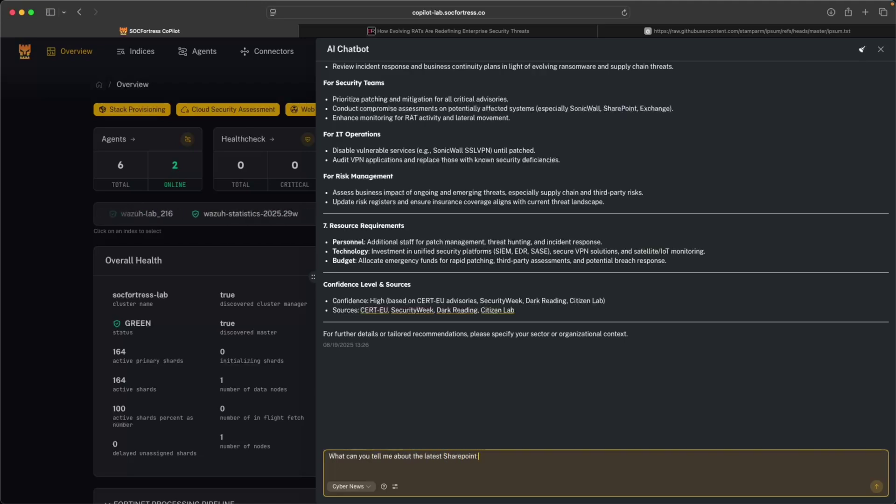
{"action": "type", "text": " vulnerability?"}
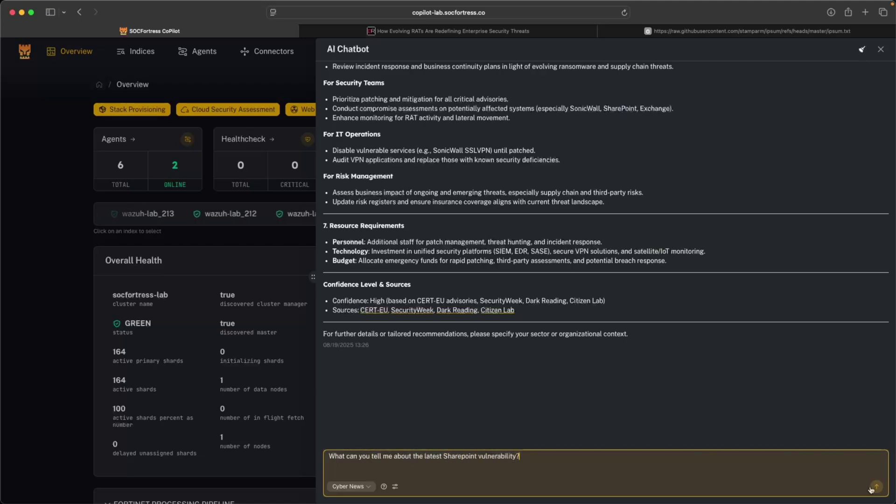
- Send the Sharepoint question and review the cited CERT-EU Security Advisory 2025-027 in another tab
{"action": "key", "text": "Return"}
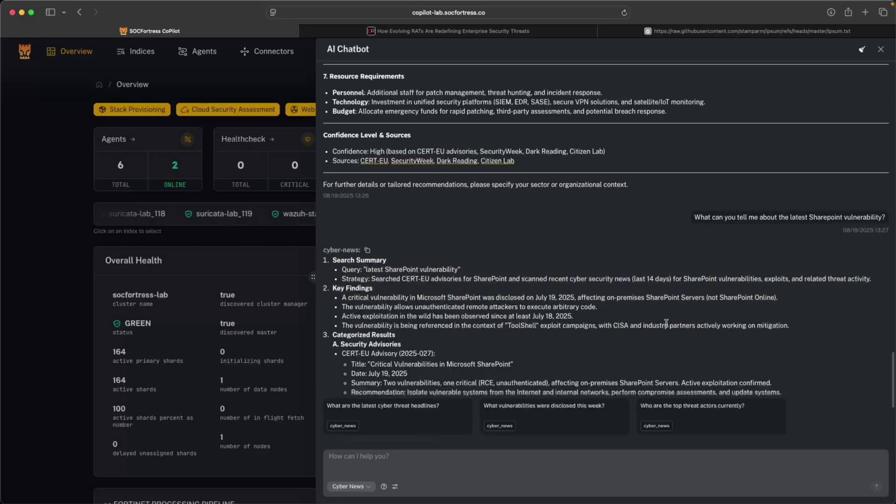
{"action": "scroll", "coordinate": [693, 307], "scroll_direction": "down", "scroll_amount": 5}
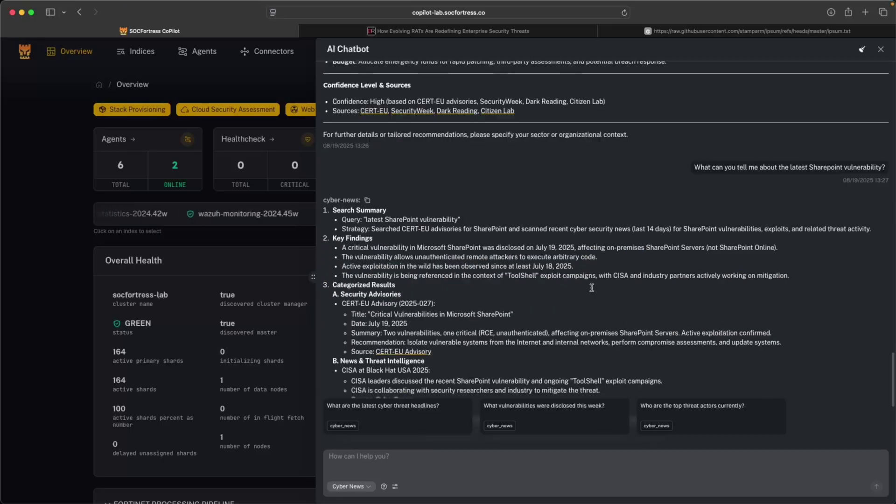
{"action": "scroll", "coordinate": [606, 280], "scroll_direction": "up", "scroll_amount": 3}
{"action": "left_click_drag", "start_coordinate": [414, 202], "coordinate": [554, 205]}
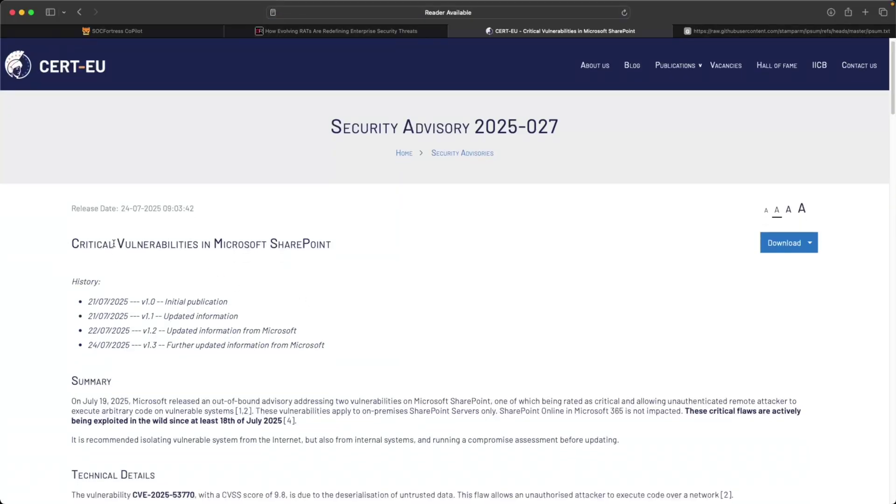
{"action": "scroll", "coordinate": [205, 257], "scroll_direction": "down", "scroll_amount": 3}
{"action": "scroll", "coordinate": [234, 303], "scroll_direction": "down", "scroll_amount": 10}
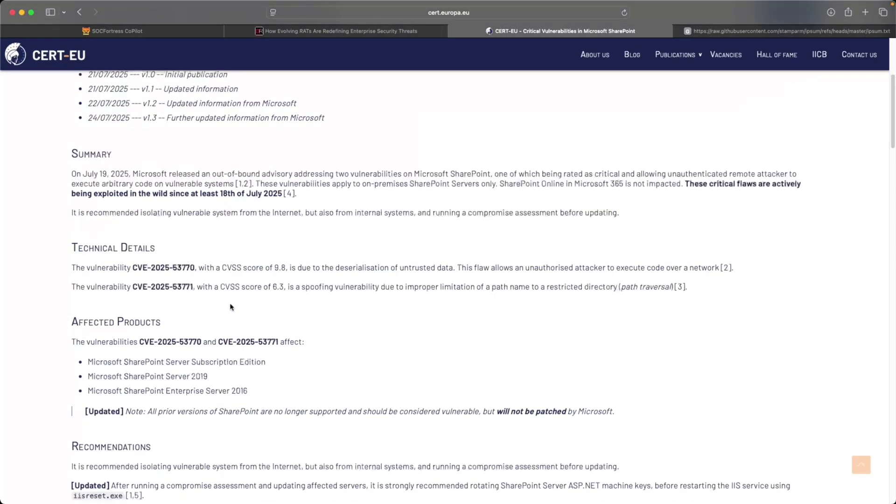
{"action": "key", "text": "super+1"}
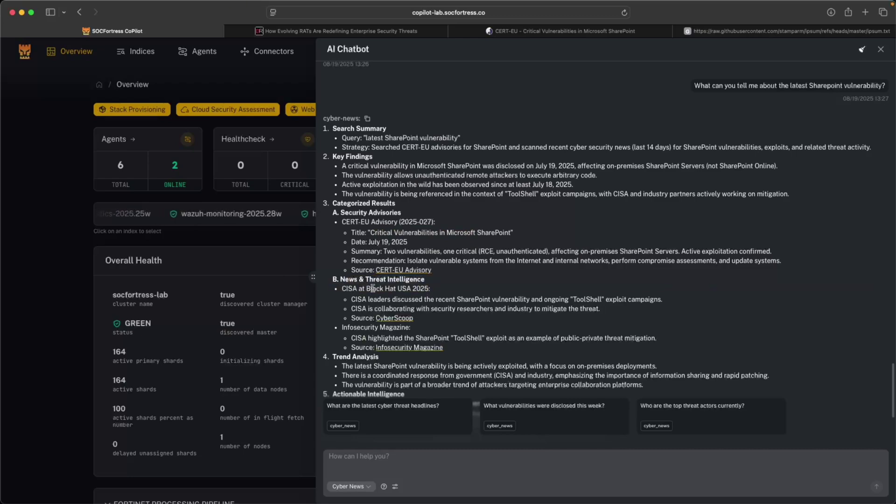
- Highlight the CISA ToolShell sentence, then switch the chatbot to Knowledgebase mode
{"action": "left_click_drag", "start_coordinate": [363, 299], "coordinate": [622, 298]}
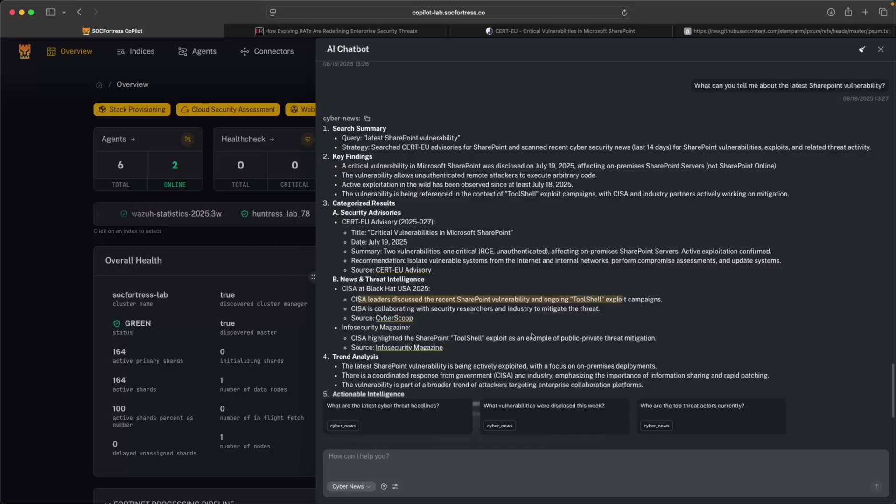
{"action": "left_click", "coordinate": [589, 316]}
{"action": "left_click", "coordinate": [351, 455]}
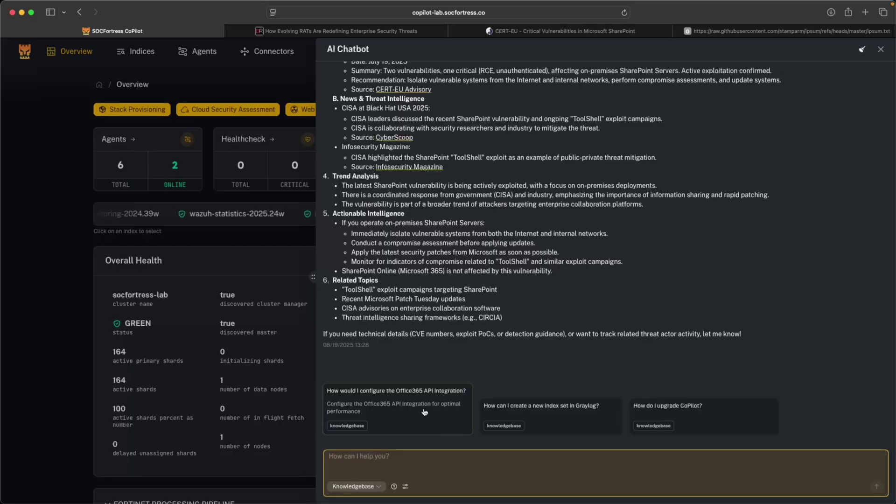
- Submit the suggested question 'How would I configure the Office365 API Integration?'
{"action": "left_click", "coordinate": [424, 412]}
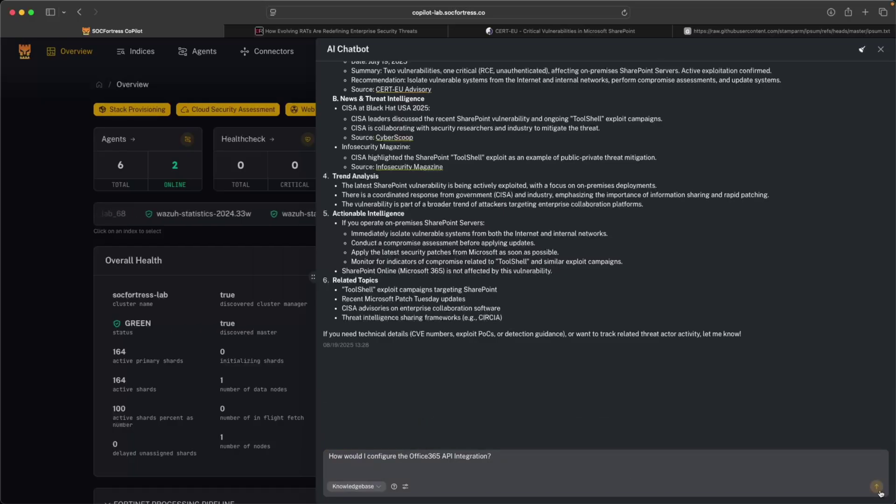
{"action": "left_click", "coordinate": [879, 491]}
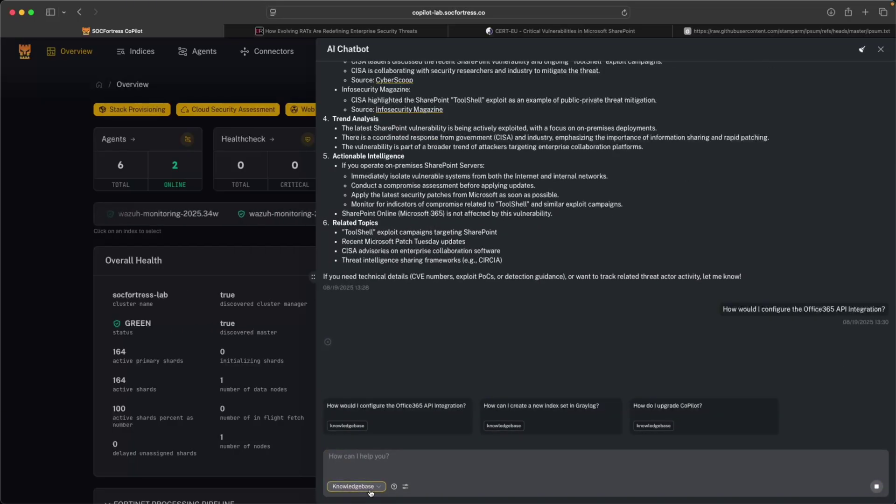
- Look over the Support Portal knowledge base home, then return to the CoPilot Office 365 answer
{"action": "left_click", "coordinate": [711, 25]}
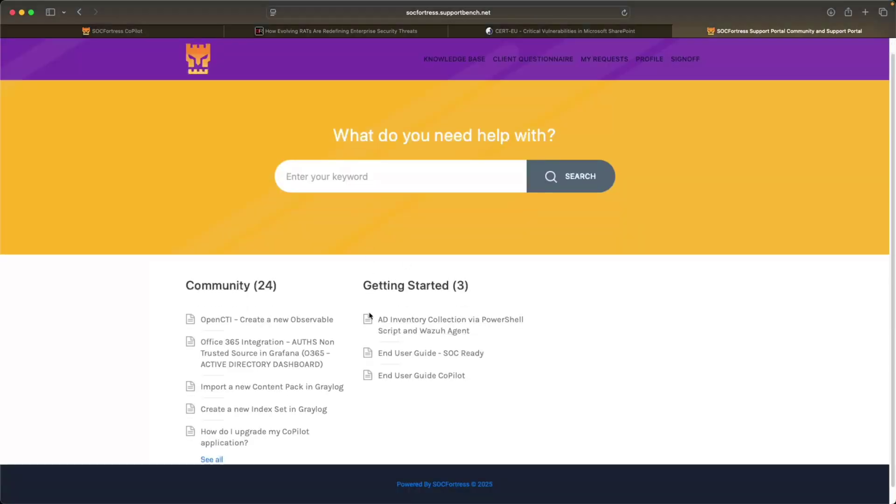
{"action": "scroll", "coordinate": [387, 296], "scroll_direction": "down", "scroll_amount": 1}
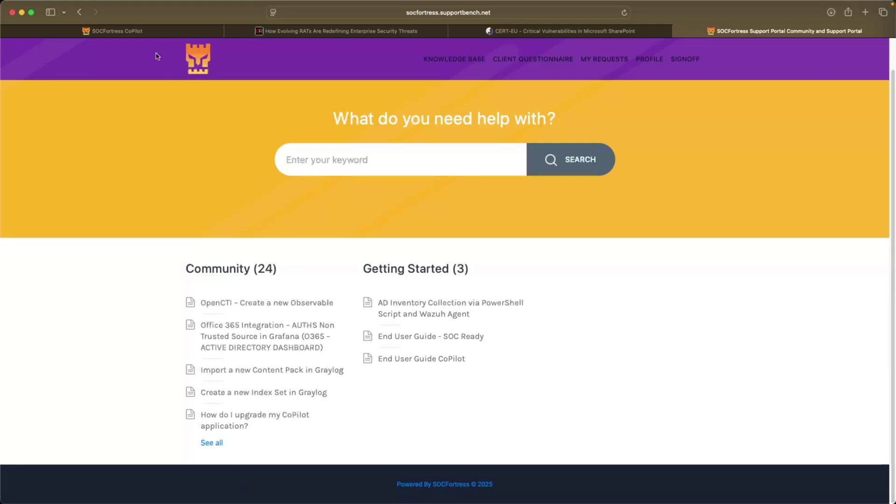
{"action": "left_click", "coordinate": [146, 31]}
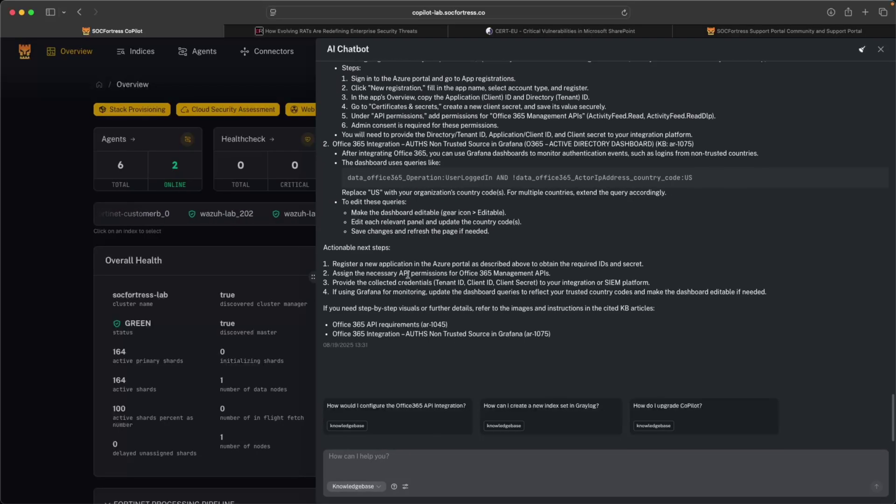
- Ask the Knowledgebase chatbot the suggested question 'How do I upgrade CoPilot?'
{"action": "scroll", "coordinate": [412, 274], "scroll_direction": "up", "scroll_amount": 5}
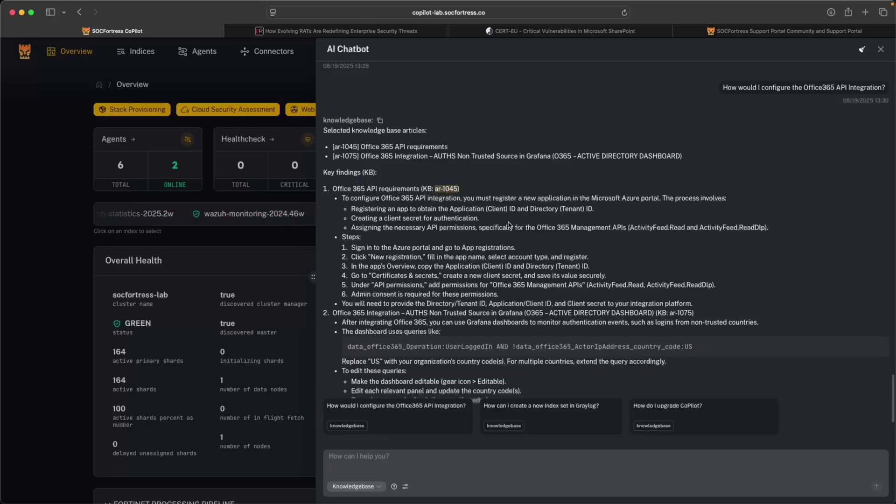
{"action": "left_click", "coordinate": [675, 403]}
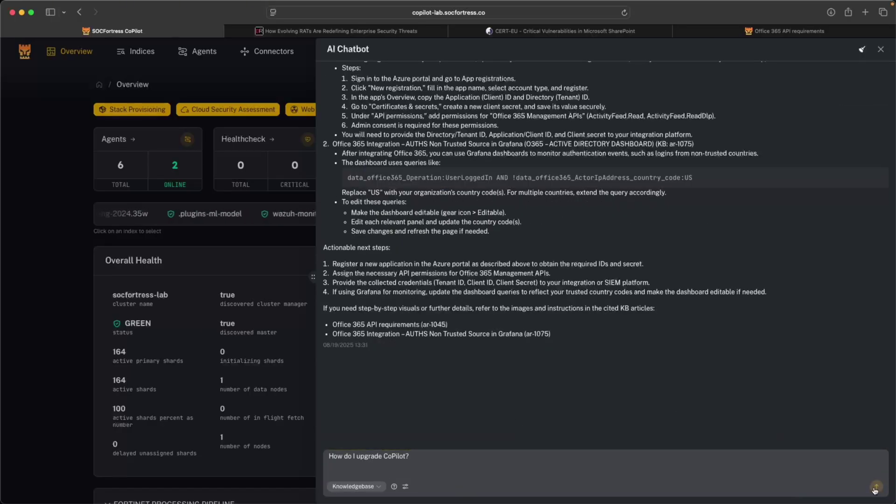
{"action": "key", "text": "Return"}
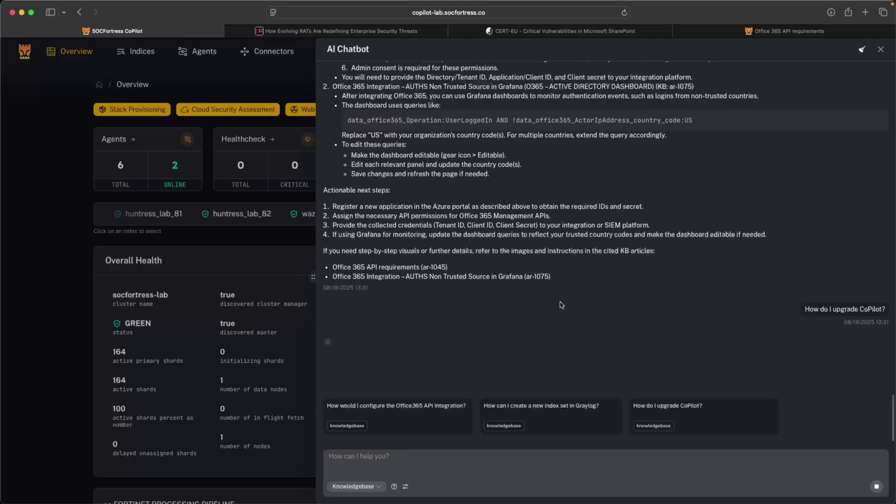
- Move the Office 365 API requirements article tab to the portal home, then return to CoPilot
{"action": "left_click", "coordinate": [765, 33]}
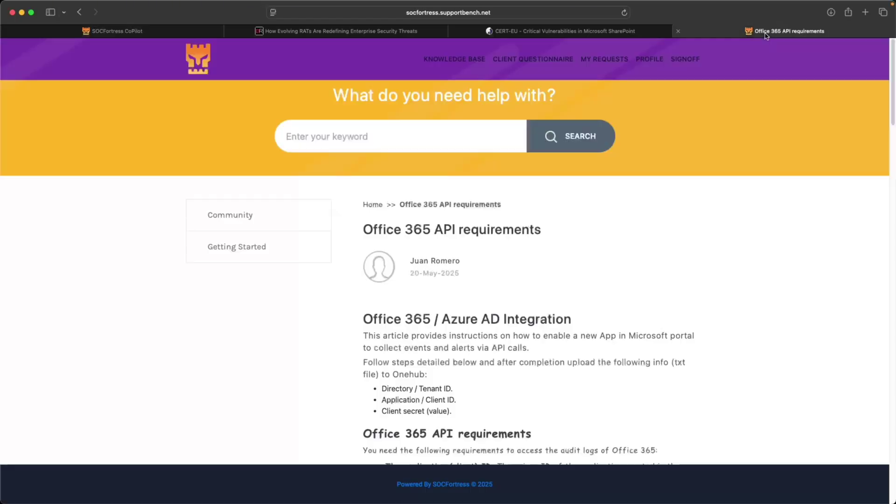
{"action": "left_click", "coordinate": [195, 61]}
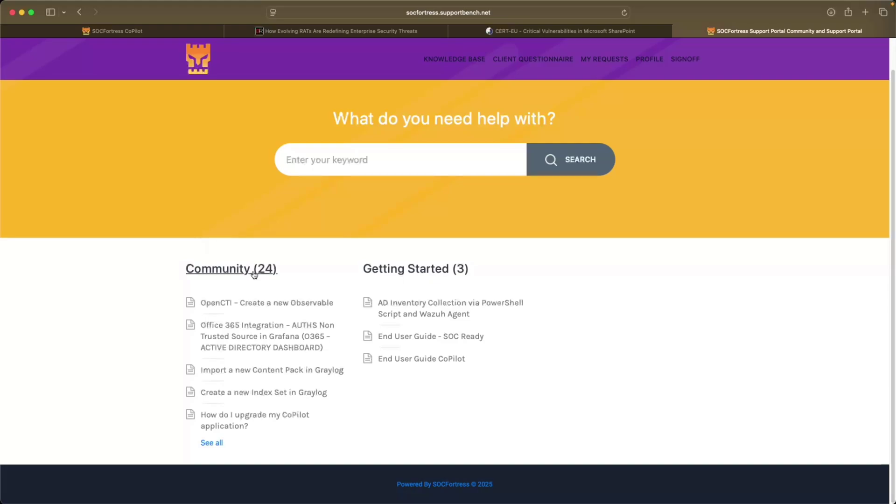
{"action": "left_click", "coordinate": [148, 35]}
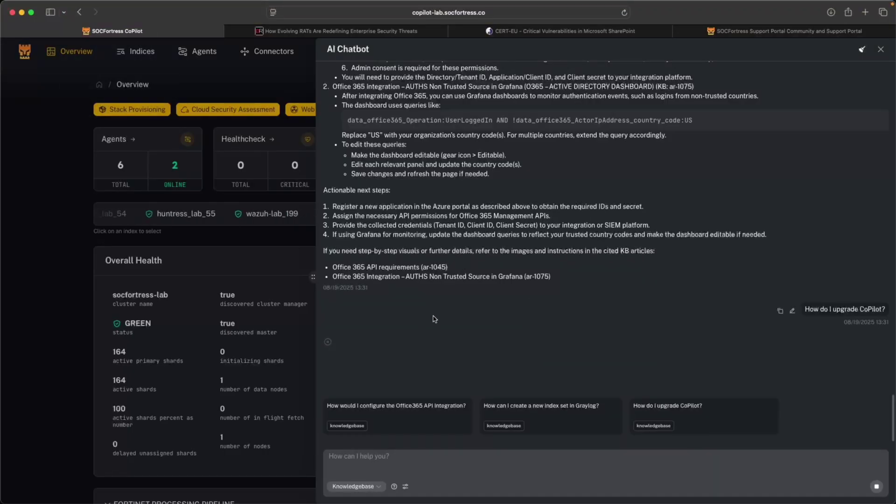
- Read CoPilot's docker compose upgrade steps drawn from knowledge base article ar-1072
{"action": "left_click", "coordinate": [762, 30]}
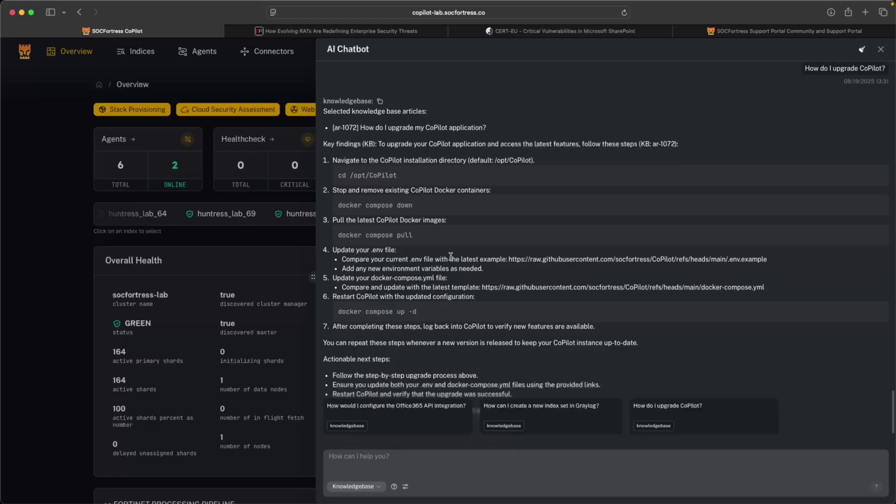
{"action": "left_click", "coordinate": [201, 31]}
{"action": "scroll", "coordinate": [422, 182], "scroll_direction": "down", "scroll_amount": 3}
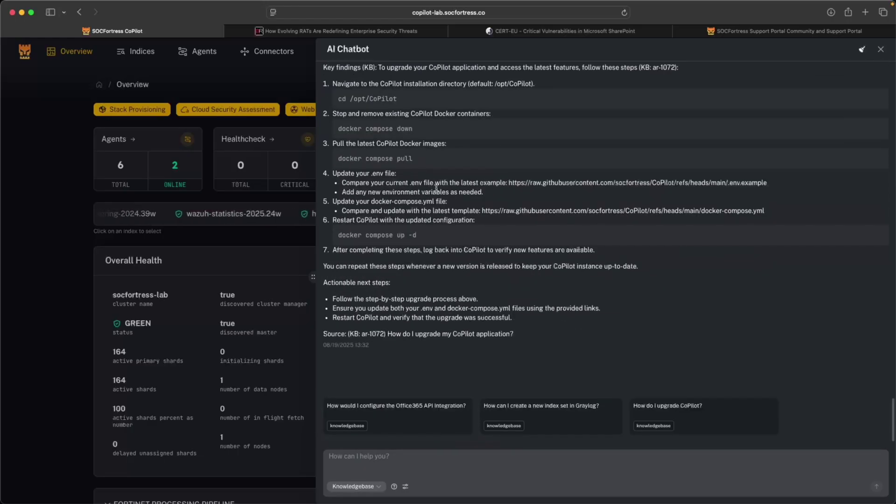
{"action": "left_click", "coordinate": [355, 485]}
{"action": "left_click", "coordinate": [355, 469]}
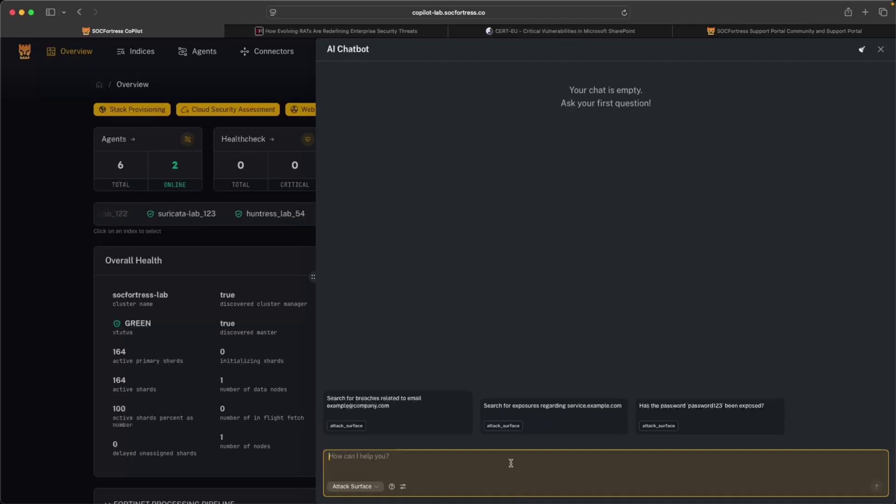
{"action": "type", "text": "Search f"}
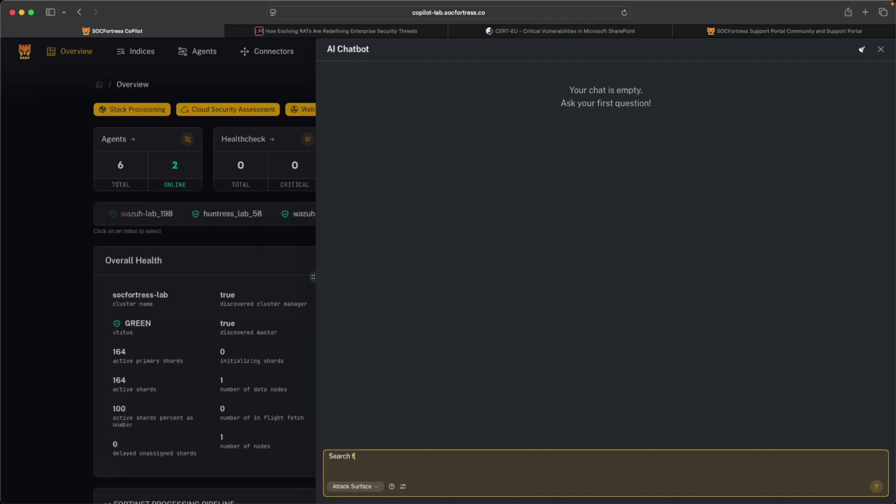
{"action": "type", "text": "ro exposures regarding www.socfortress.co"}
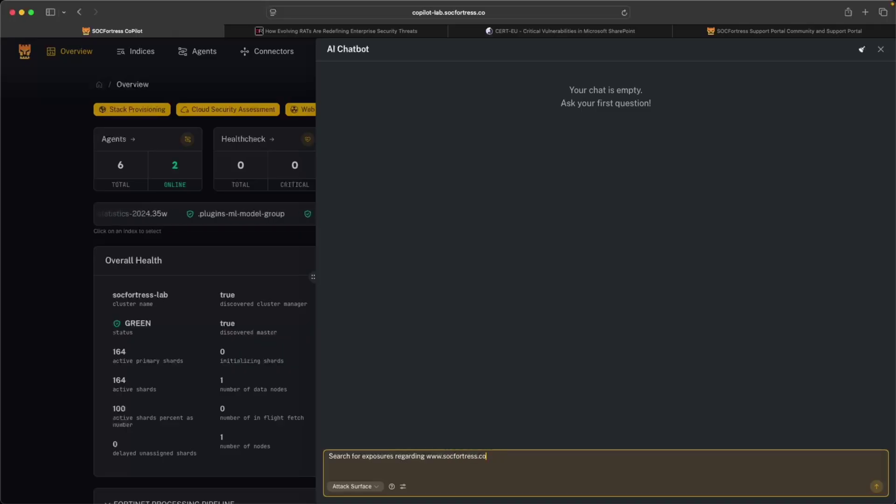
{"action": "left_click_drag", "start_coordinate": [366, 233], "coordinate": [687, 237]}
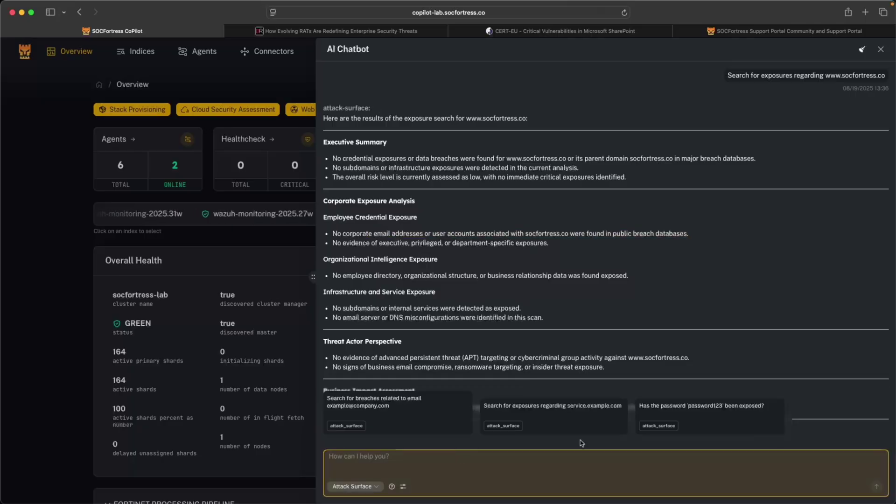
- Send the sample password exposure question to the Attack Surface agent
{"action": "left_click", "coordinate": [714, 408]}
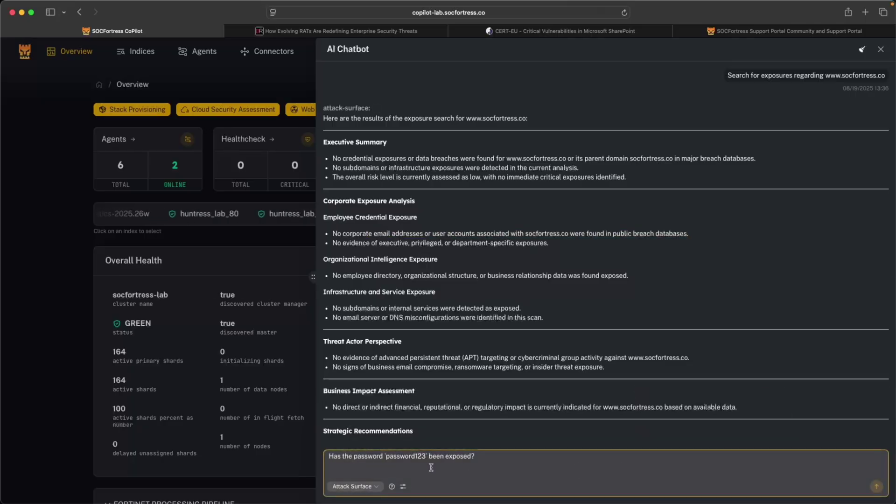
{"action": "key", "text": "Return"}
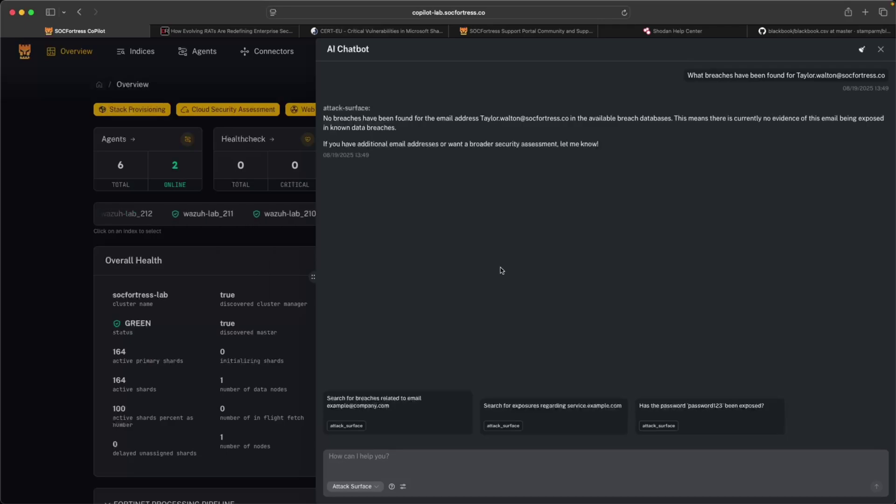
- Ask what breaches exist for the company's info e-mail address, then reopen it for editing
{"action": "left_click", "coordinate": [370, 464]}
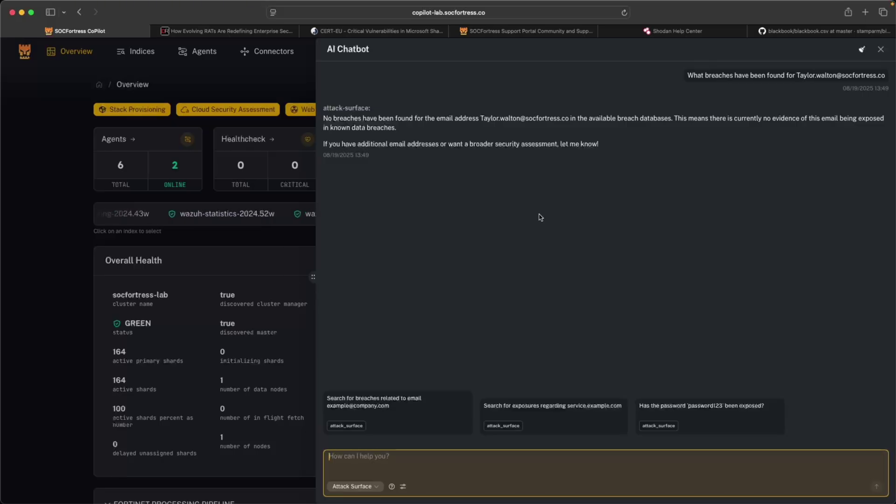
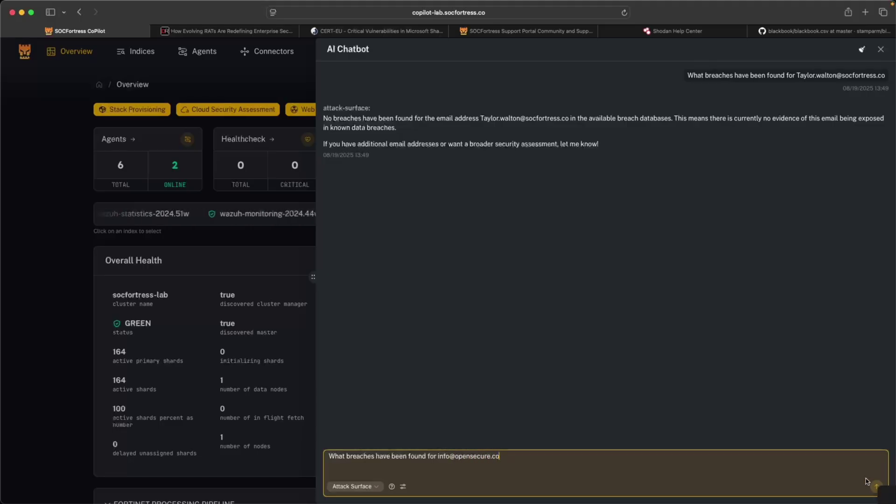
{"action": "left_click", "coordinate": [877, 487]}
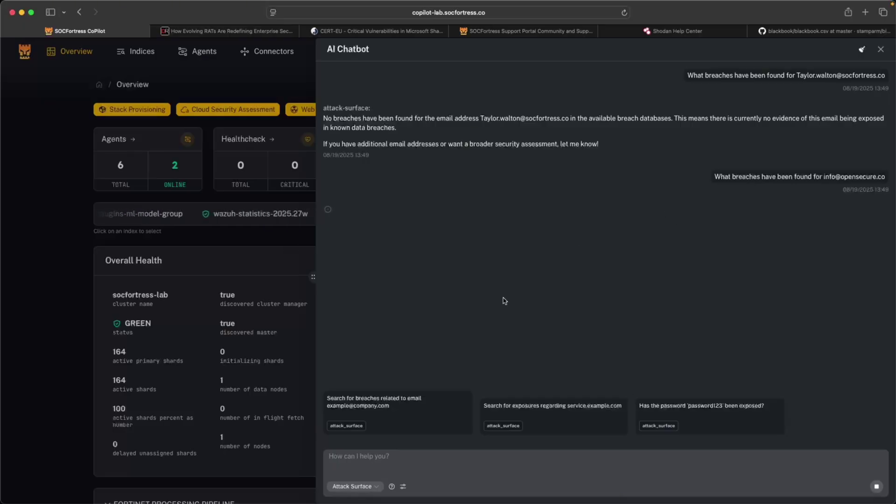
{"action": "key", "text": "Up"}
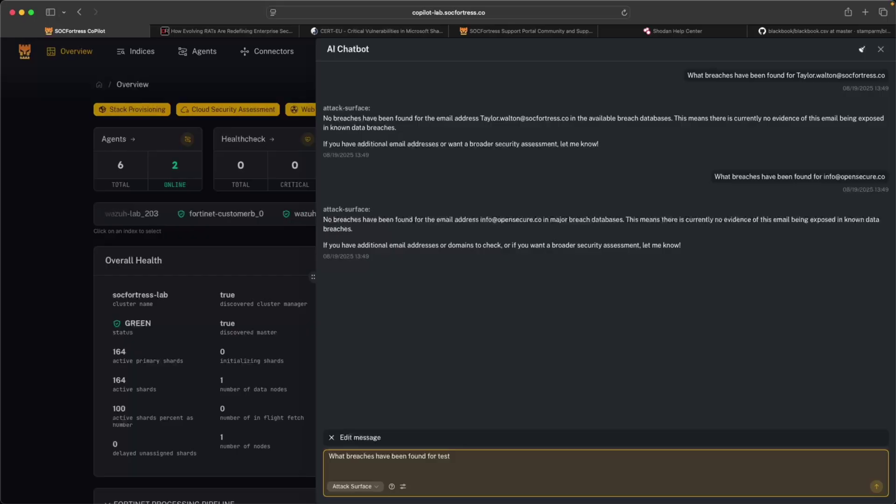
- Resend the breach question for a test Gmail address and review the critical-risk report
{"action": "type", "text": "test@gmail.com"}
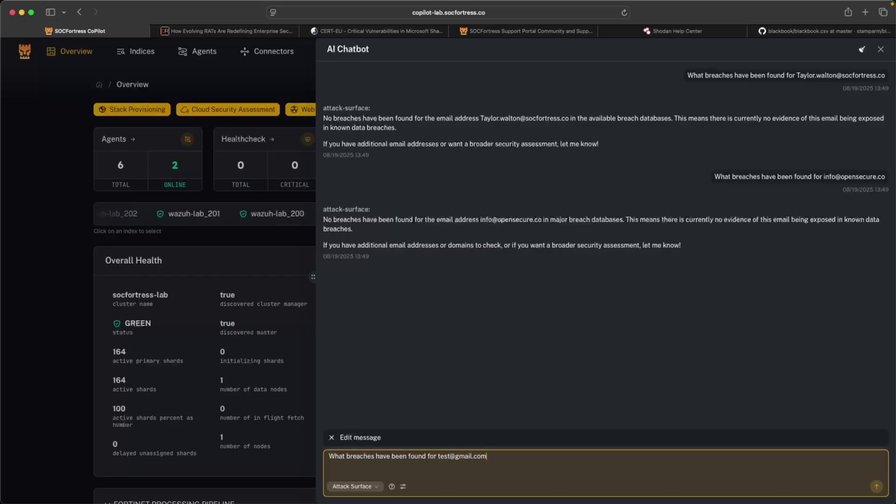
{"action": "left_click", "coordinate": [875, 485]}
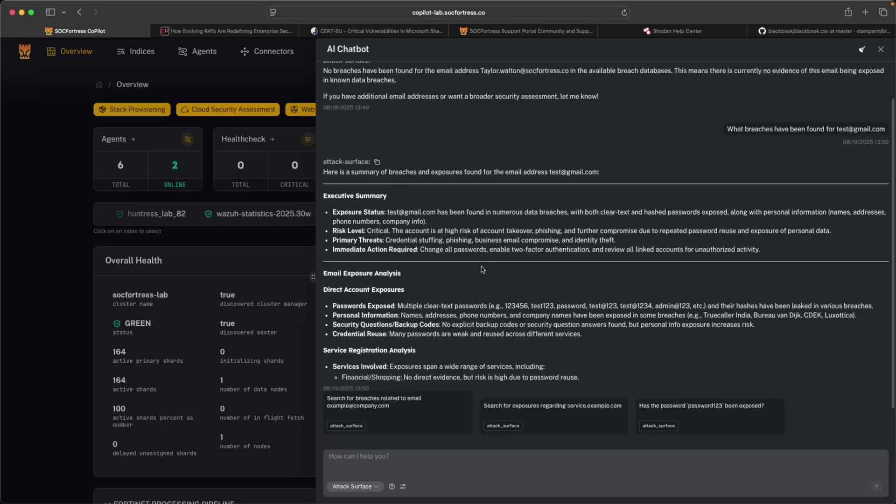
{"action": "scroll", "coordinate": [526, 267], "scroll_direction": "up", "scroll_amount": 4}
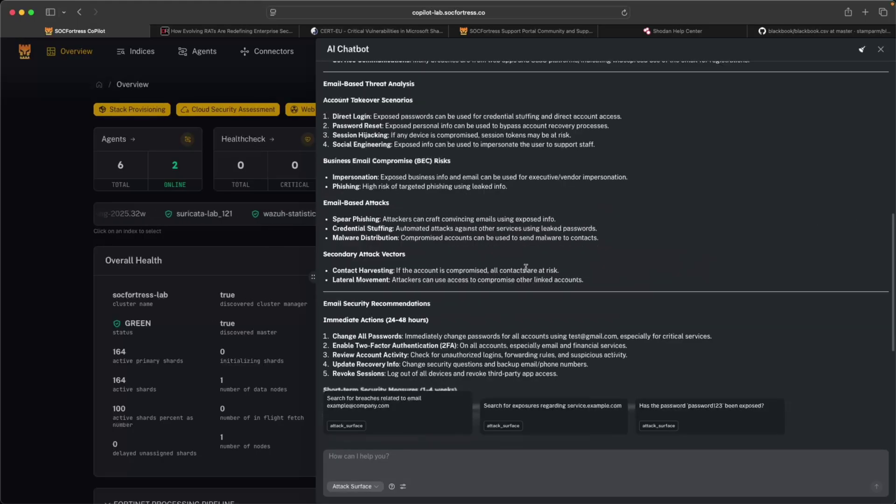
{"action": "scroll", "coordinate": [526, 268], "scroll_direction": "up", "scroll_amount": 5}
{"action": "scroll", "coordinate": [526, 270], "scroll_direction": "down", "scroll_amount": 10}
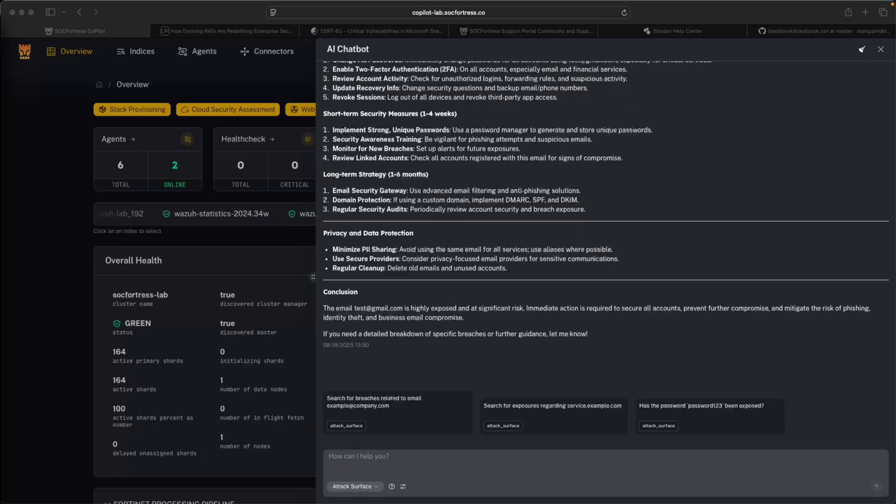
{"action": "left_click", "coordinate": [355, 491]}
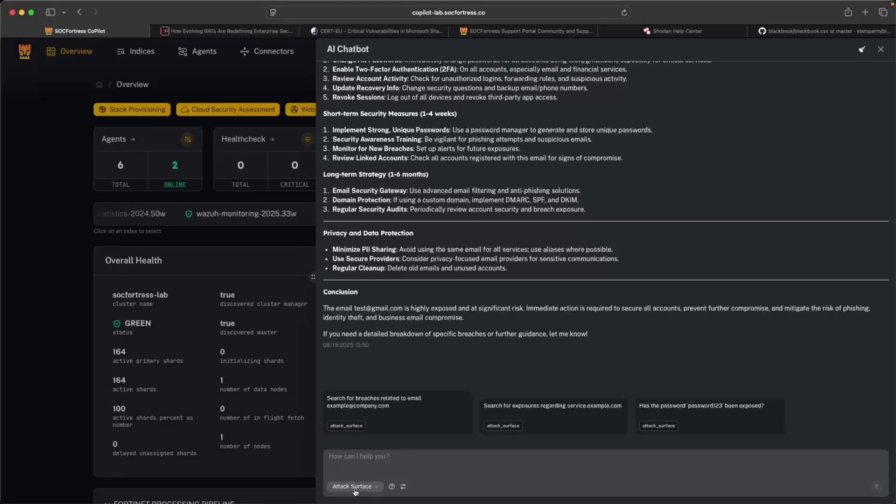
{"action": "left_click", "coordinate": [355, 490]}
{"action": "left_click", "coordinate": [356, 491]}
{"action": "left_click", "coordinate": [356, 492]}
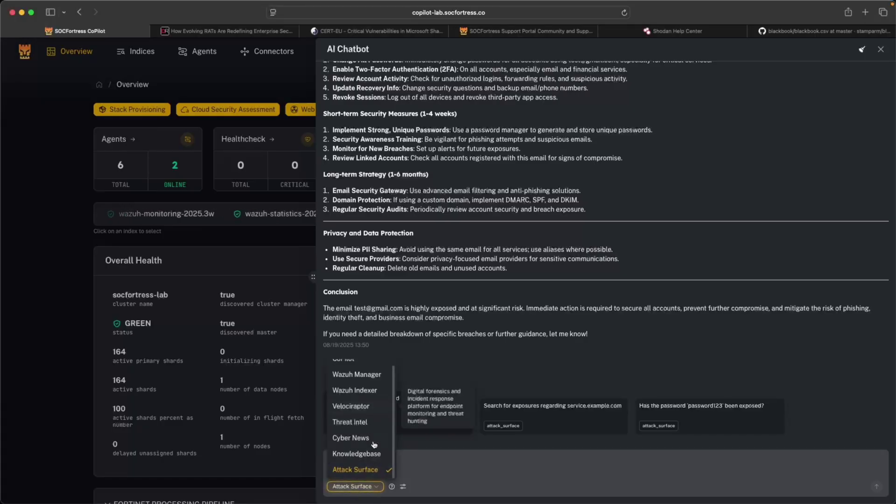